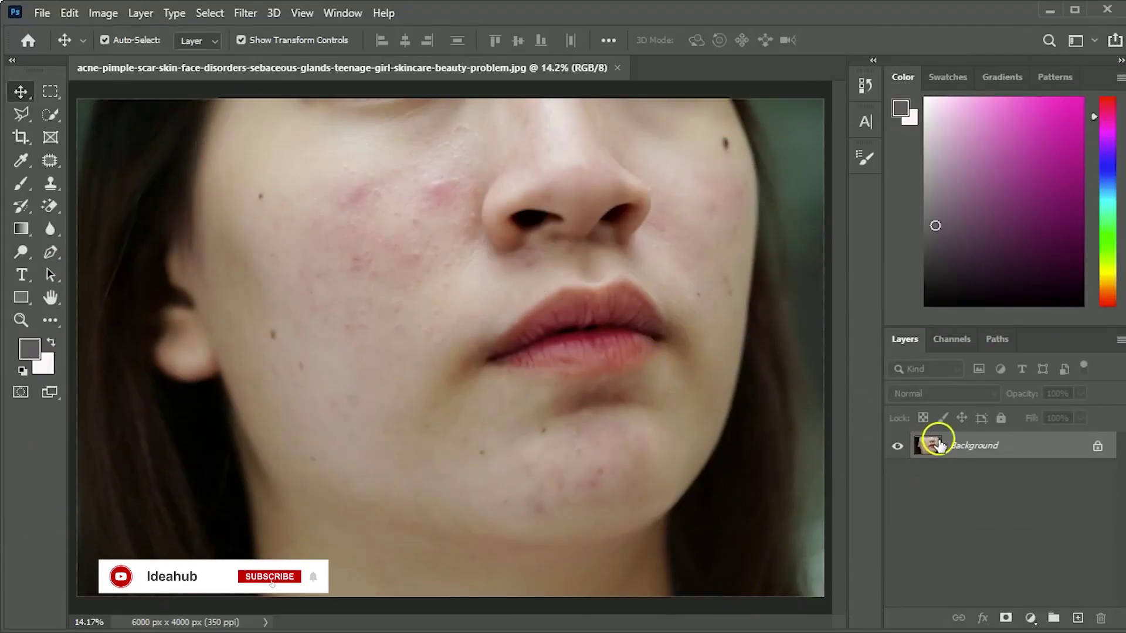
- Duplicate the photo layer twice and set the top copy's blend mode to Vivid Light
left_click_drag(939, 444, 1078, 617)
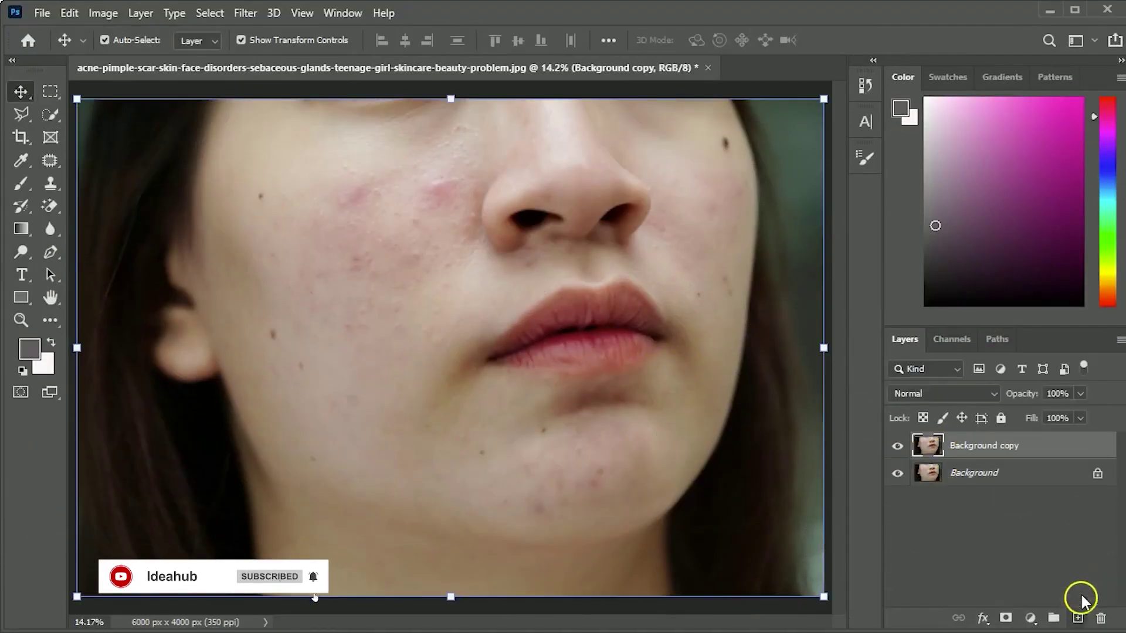
left_click_drag(989, 444, 1078, 616)
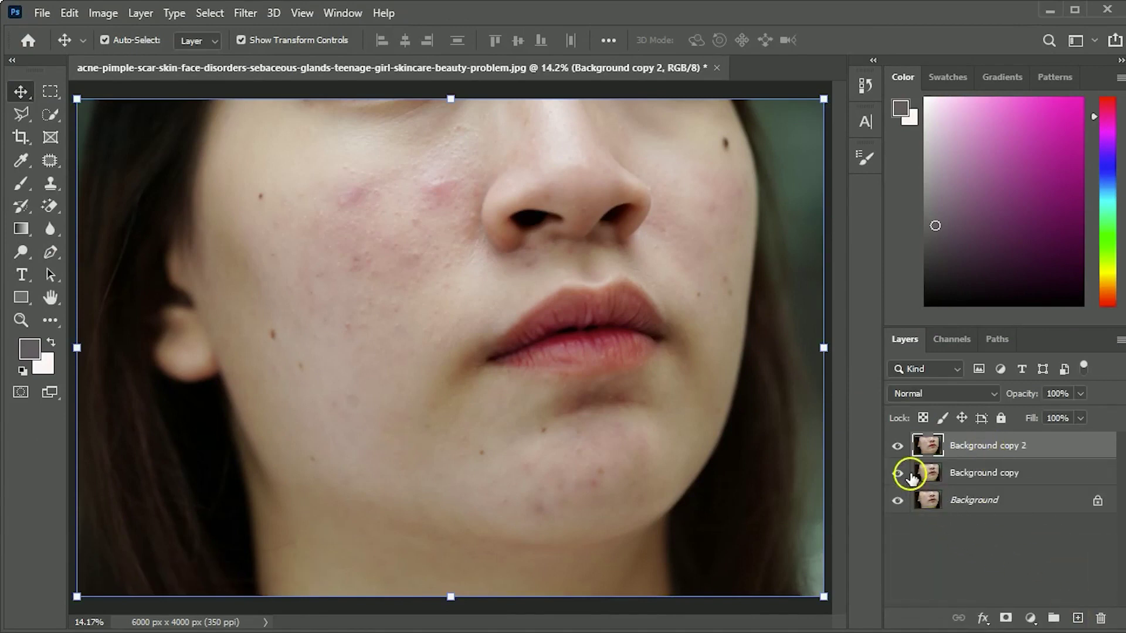
left_click(955, 397)
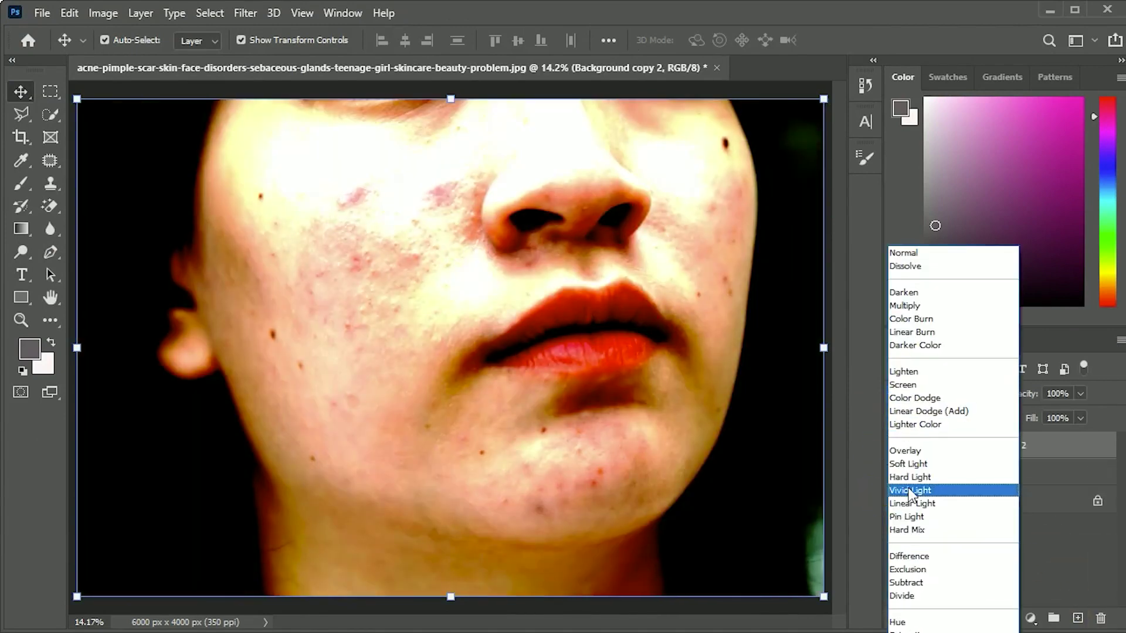
left_click(911, 492)
- Convert the top copy to a smart object and invert its colours
right_click(1000, 448)
left_click(812, 181)
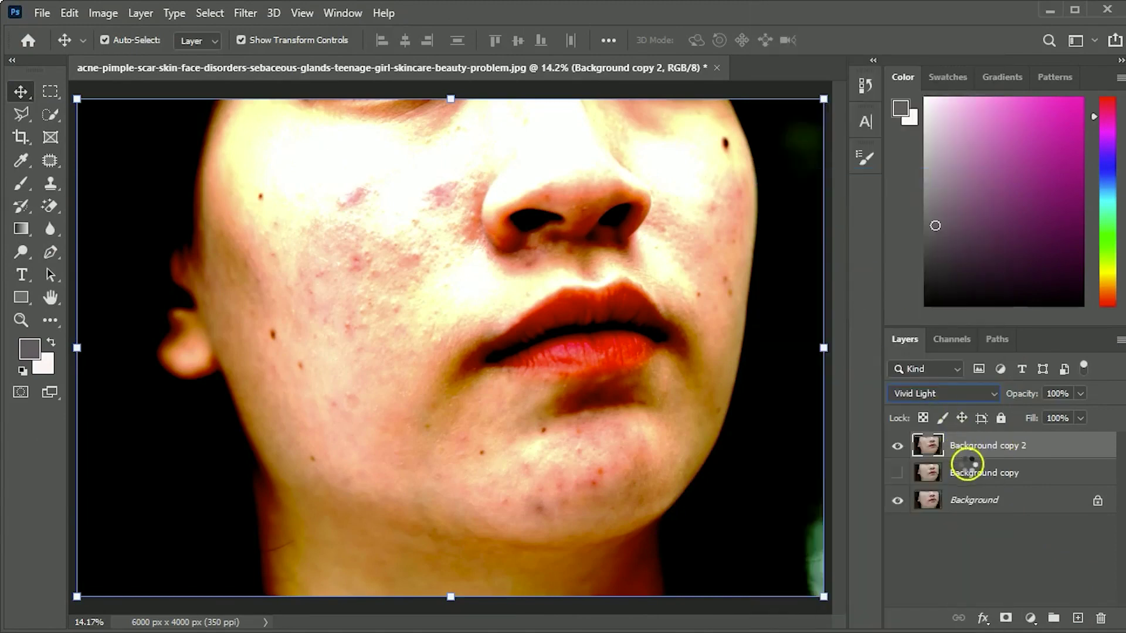
key("ctrl+i")
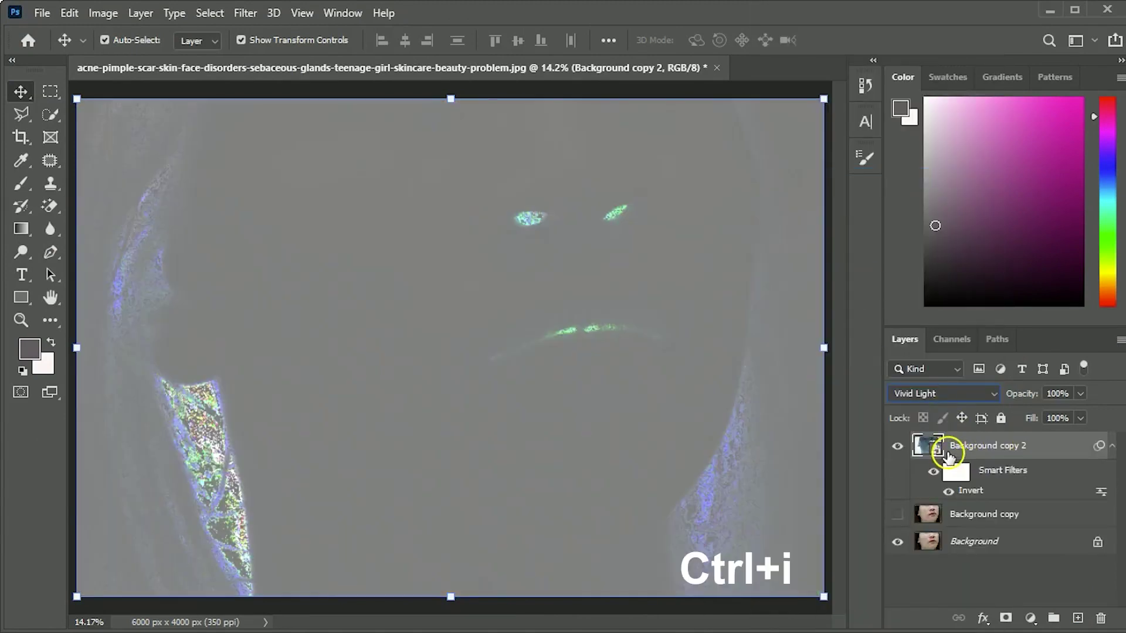
left_click(245, 13)
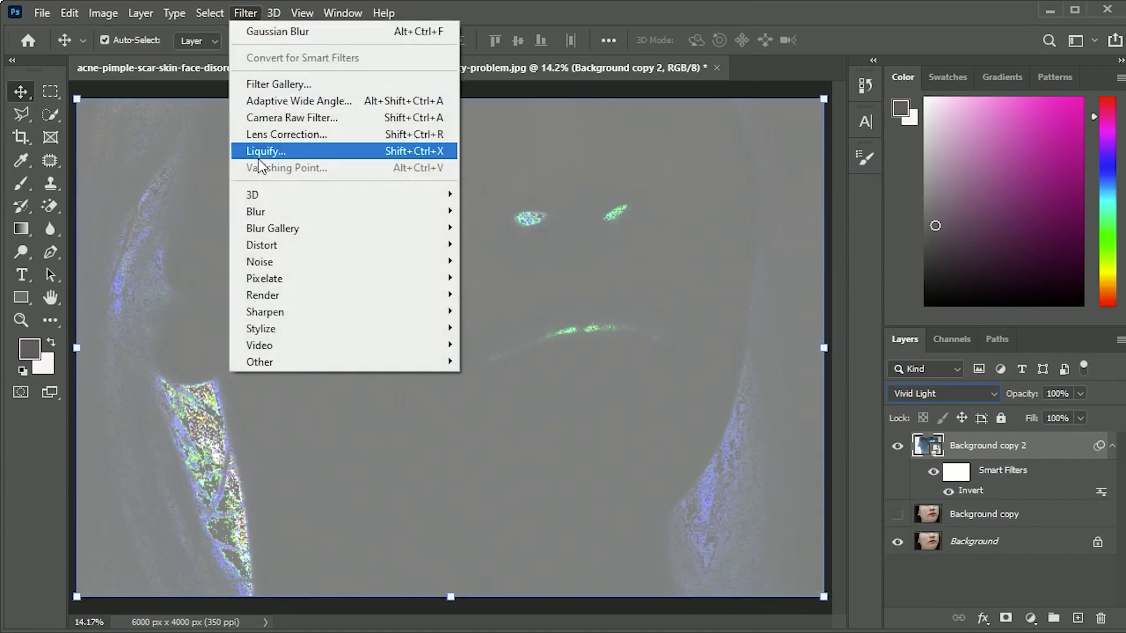
mouse_move(343, 361)
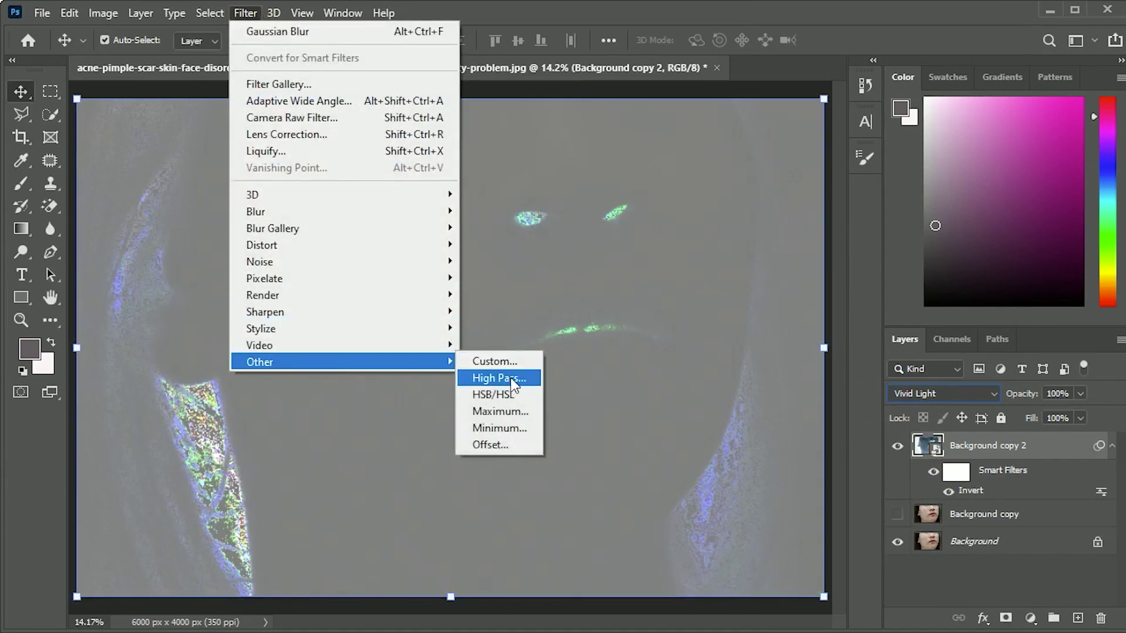
- Apply a High Pass filter with radius about 101.4 to the top copy
left_click(498, 378)
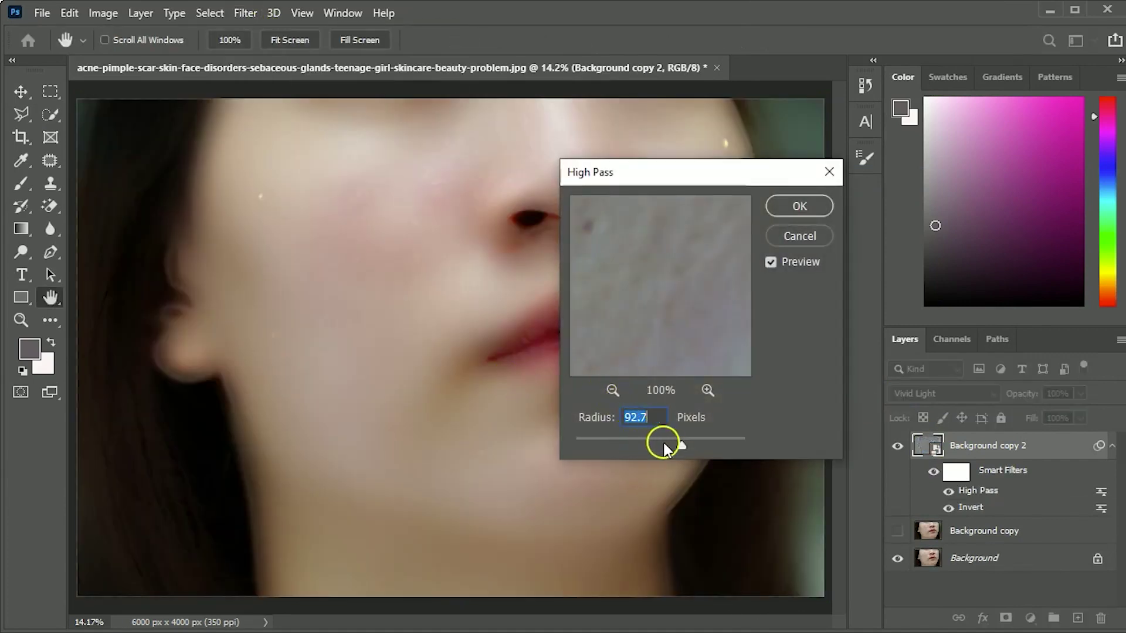
left_click_drag(674, 441, 690, 439)
left_click(786, 221)
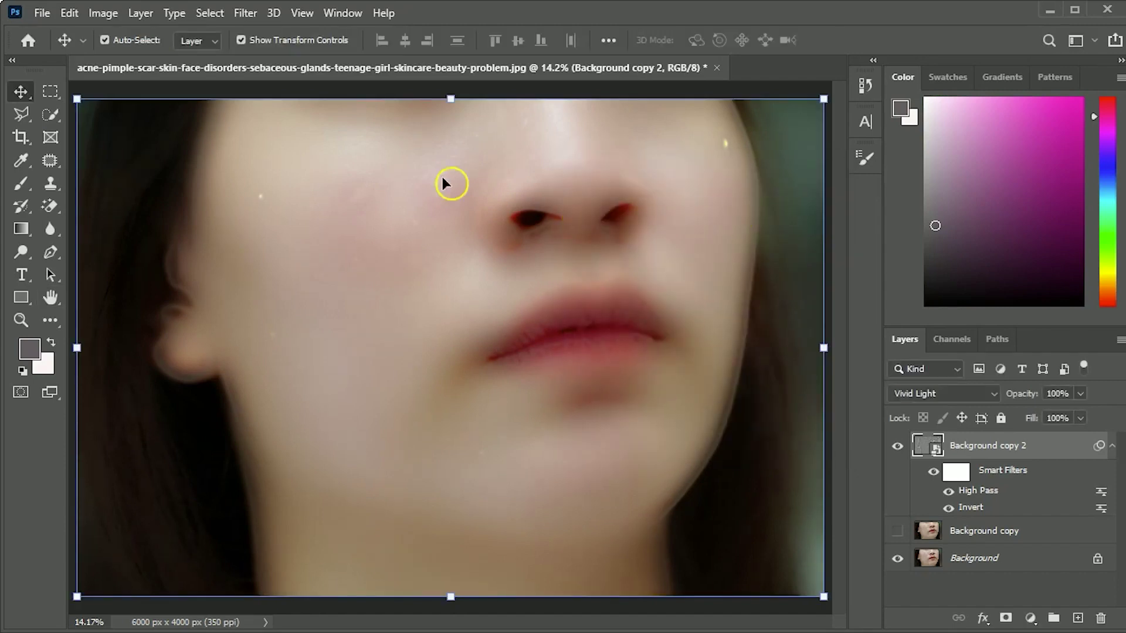
- Add a 10-pixel Gaussian Blur to the top copy and give it a black mask
left_click(244, 13)
mouse_move(264, 212)
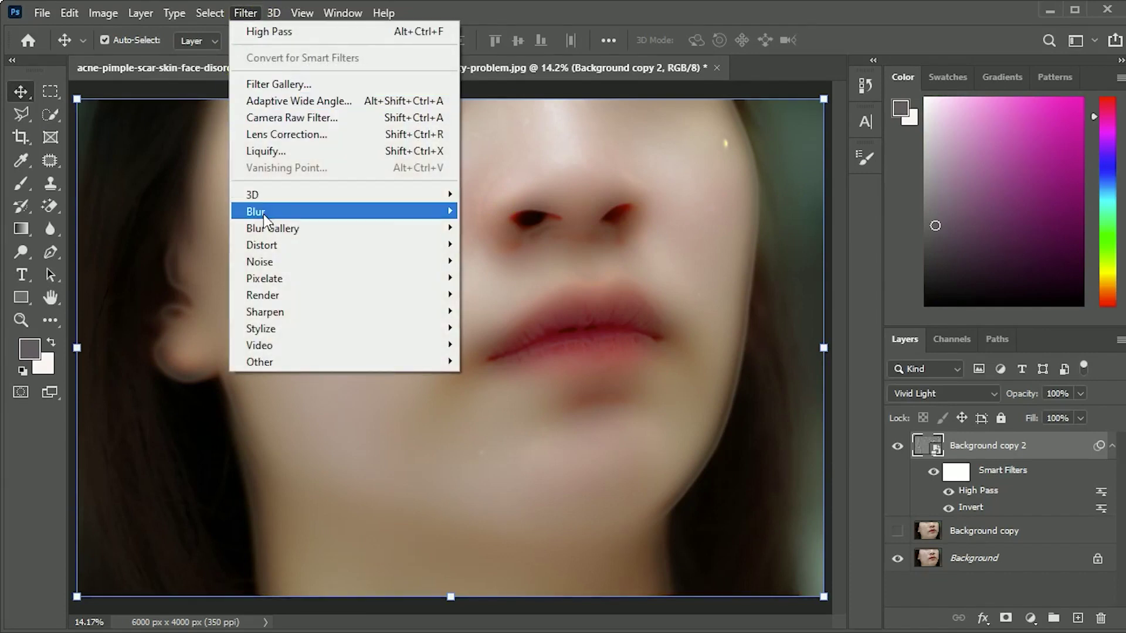
left_click(506, 277)
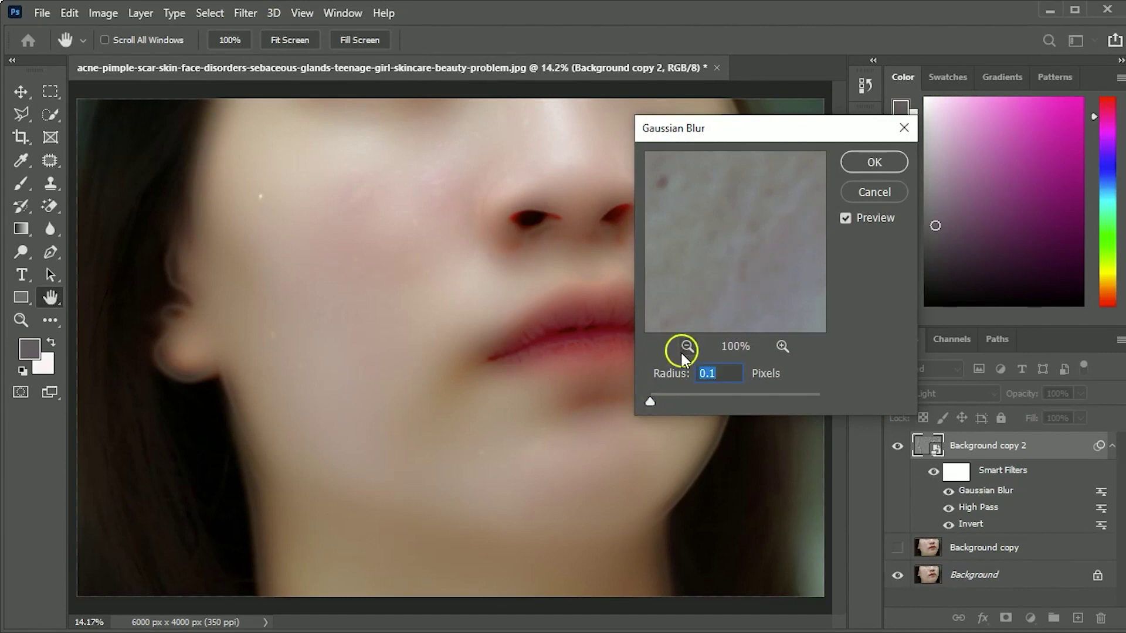
left_click_drag(658, 399, 705, 404)
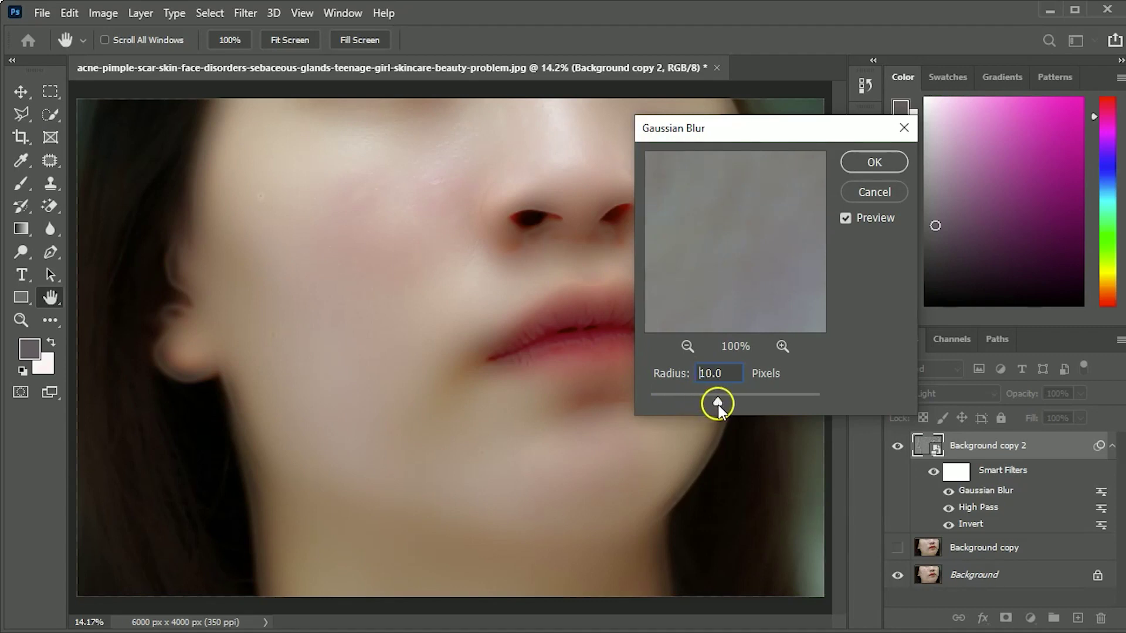
left_click(872, 164)
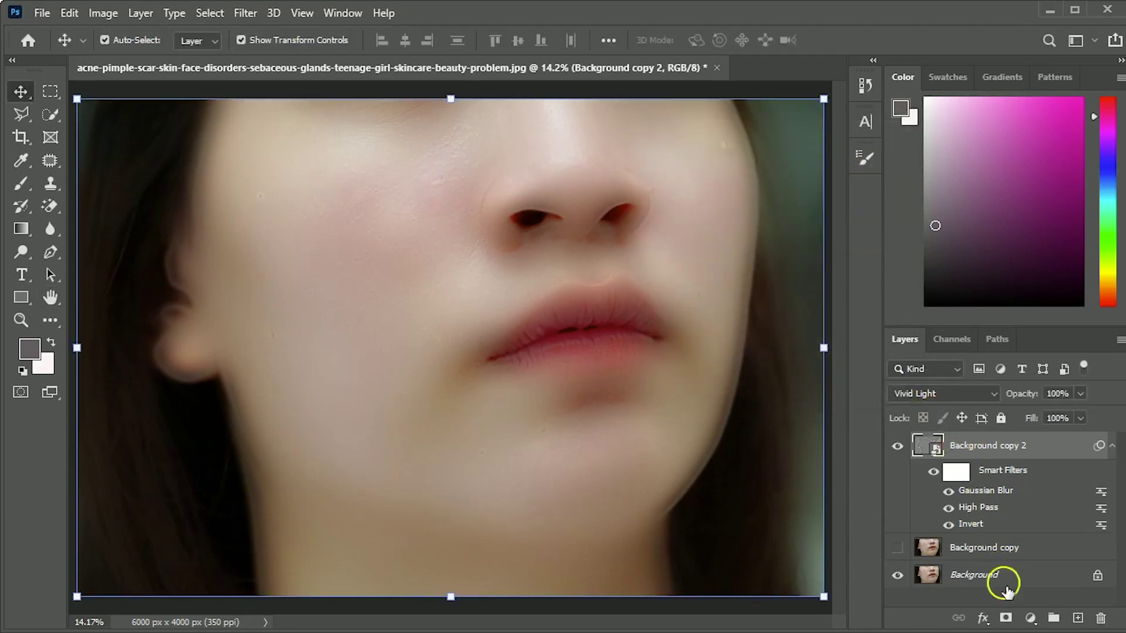
left_click(1006, 617, "alt")
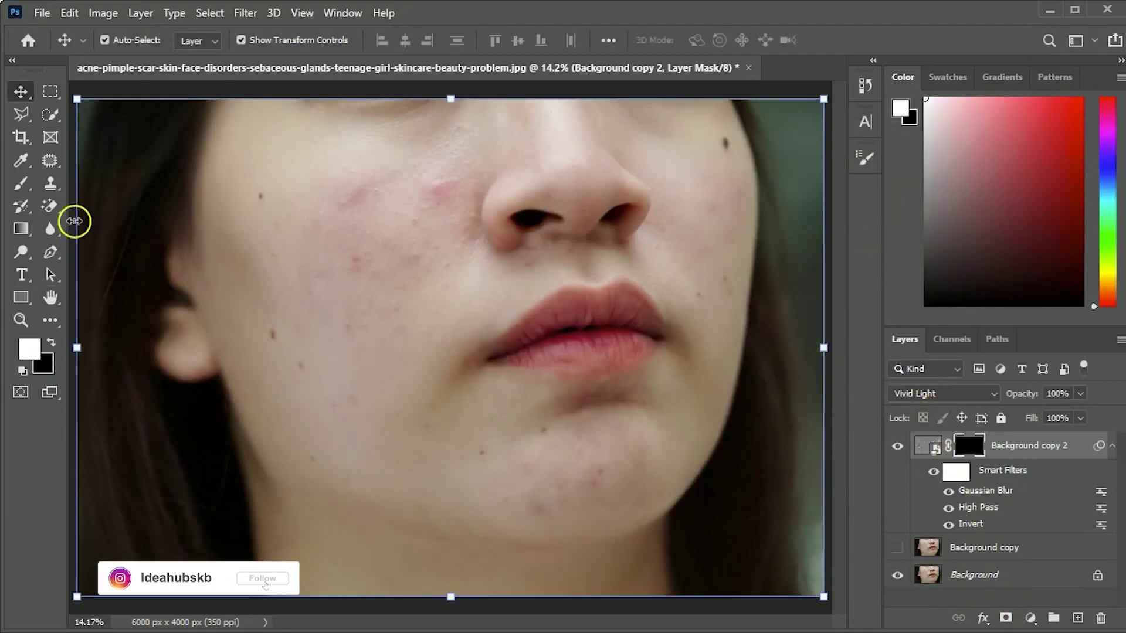
- Paint white into the mask with a shrinking brush over the cheeks, nose and chin
left_click(24, 185)
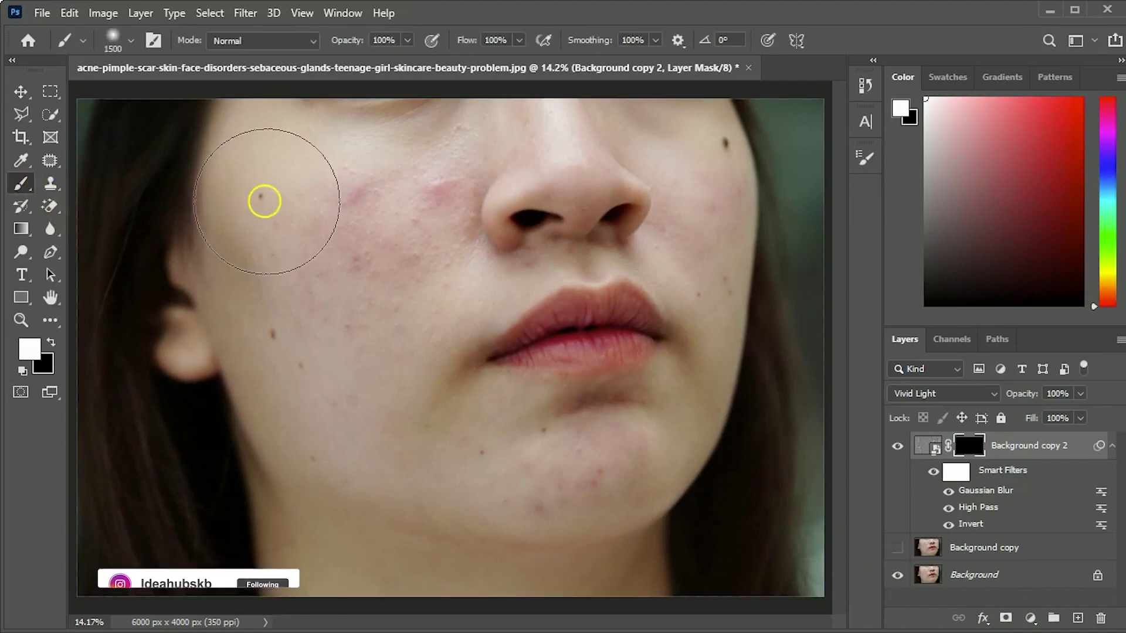
mouse_move(391, 208)
left_mouse_down()
mouse_move(282, 312)
mouse_move(368, 342)
left_mouse_up()
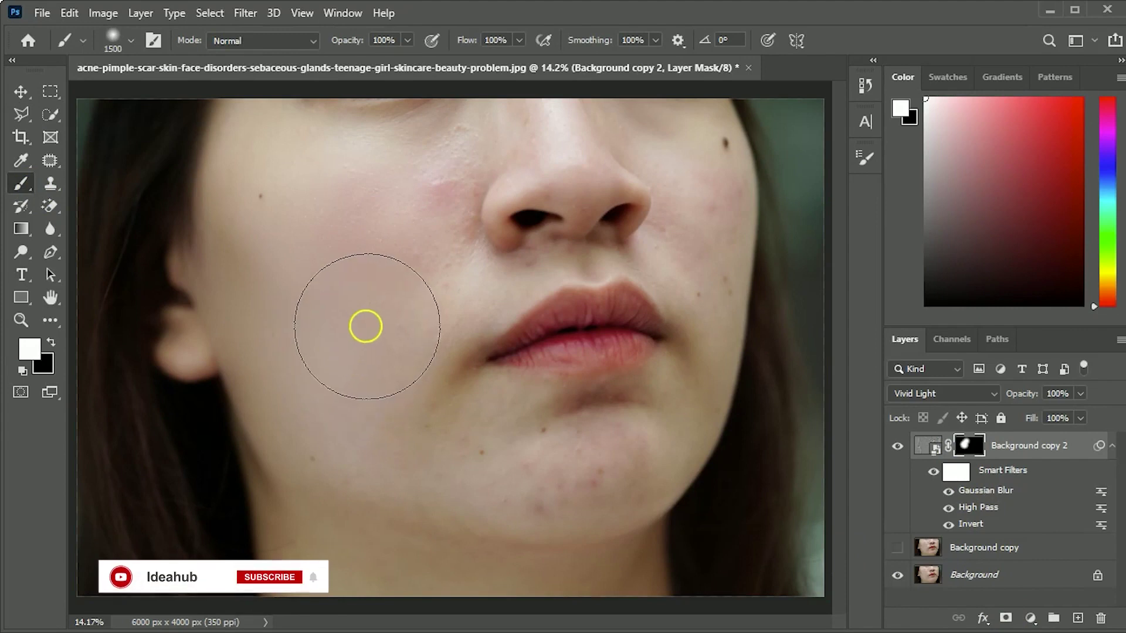
key("bracketleft")
key("bracketleft")
key("bracketleft")
mouse_move(367, 337)
left_mouse_down()
mouse_move(384, 459)
mouse_move(540, 446)
mouse_move(593, 485)
mouse_move(407, 434)
mouse_move(575, 441)
mouse_move(674, 397)
mouse_move(730, 261)
mouse_move(704, 230)
left_mouse_up()
key("bracketleft")
key("bracketleft")
key("bracketleft")
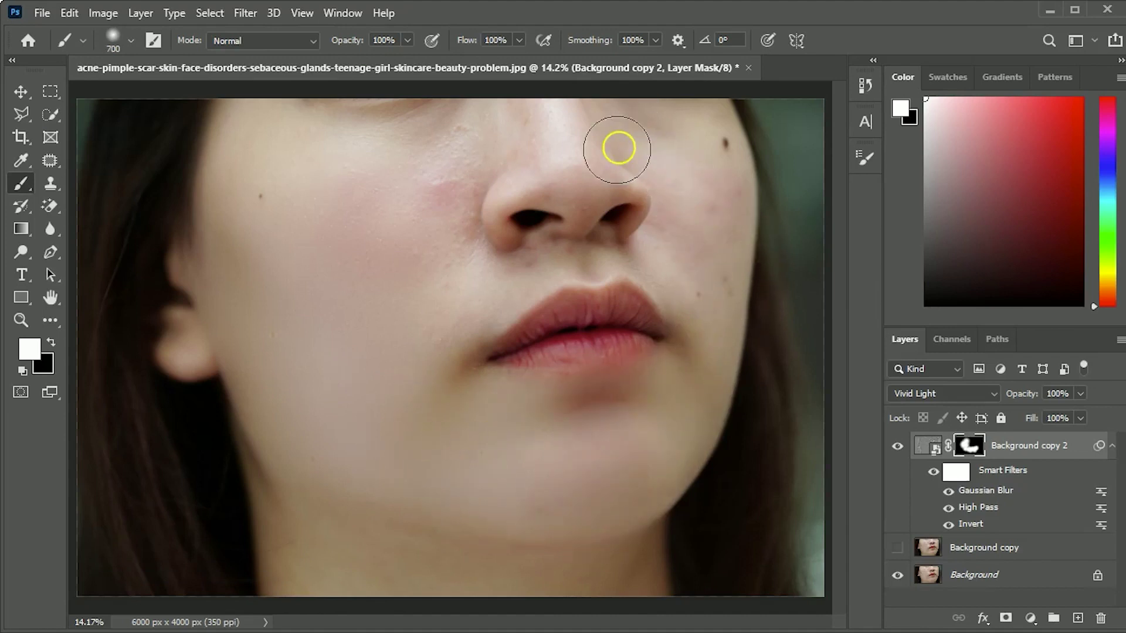
mouse_move(471, 159)
left_mouse_down()
mouse_move(452, 146)
mouse_move(460, 136)
mouse_move(442, 191)
mouse_move(478, 233)
mouse_move(465, 268)
mouse_move(442, 238)
mouse_move(452, 199)
mouse_move(580, 159)
mouse_move(571, 251)
mouse_move(516, 279)
mouse_move(527, 268)
mouse_move(462, 251)
mouse_move(463, 357)
mouse_move(510, 284)
mouse_move(420, 314)
mouse_move(452, 138)
mouse_move(743, 264)
mouse_move(638, 160)
mouse_move(679, 233)
mouse_move(669, 234)
mouse_move(668, 156)
mouse_move(546, 140)
mouse_move(568, 178)
mouse_move(646, 201)
mouse_move(676, 186)
mouse_move(729, 191)
mouse_move(724, 301)
mouse_move(722, 276)
mouse_move(696, 297)
mouse_move(671, 238)
mouse_move(684, 296)
mouse_move(676, 404)
mouse_move(607, 442)
mouse_move(452, 455)
mouse_move(302, 522)
mouse_move(282, 580)
mouse_move(337, 537)
mouse_move(505, 548)
mouse_move(422, 561)
mouse_move(606, 558)
mouse_move(457, 583)
mouse_move(644, 558)
mouse_move(574, 584)
left_mouse_up()
key("space")
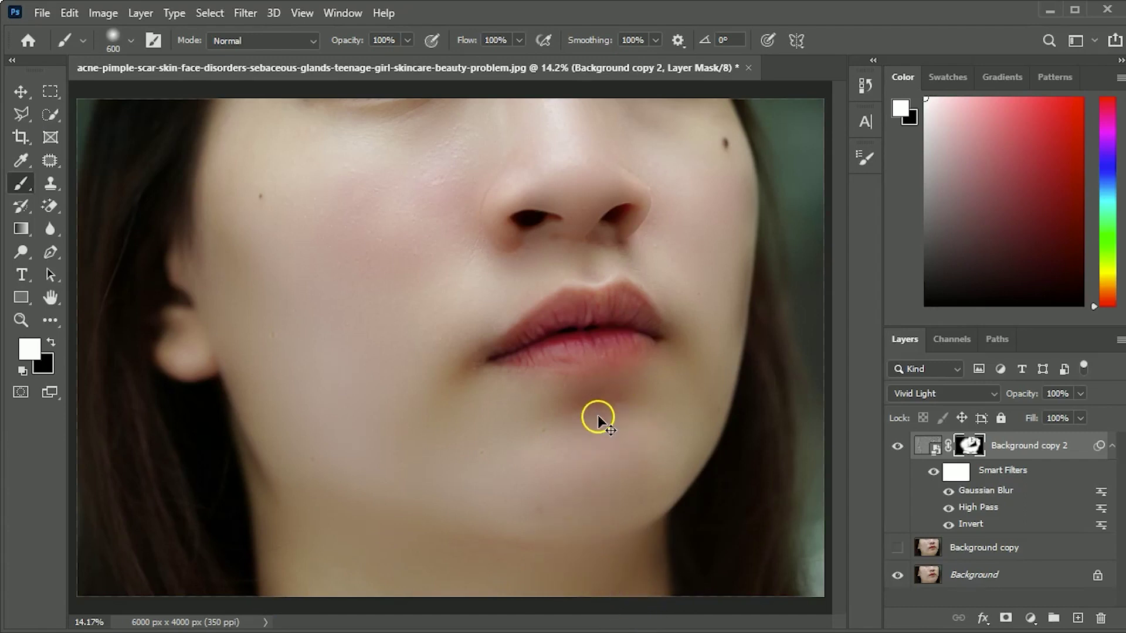
- Paint more smoothing into the mask on the cheeks beside the nose
scroll(601, 419, "up", 2)
scroll(596, 415, "up", 2)
scroll(587, 405, "up", 1)
left_click_drag(580, 379, 510, 616)
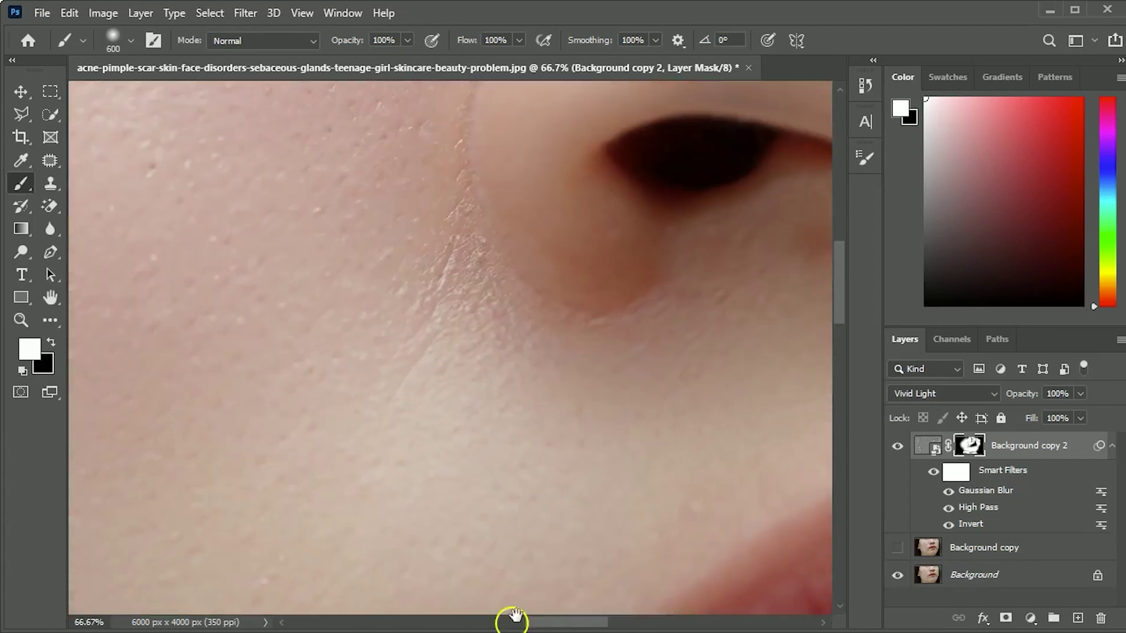
left_click_drag(703, 150, 571, 384)
mouse_move(507, 280)
left_mouse_down()
mouse_move(748, 510)
mouse_move(321, 540)
mouse_move(438, 548)
mouse_move(322, 241)
mouse_move(207, 161)
mouse_move(334, 412)
left_mouse_up()
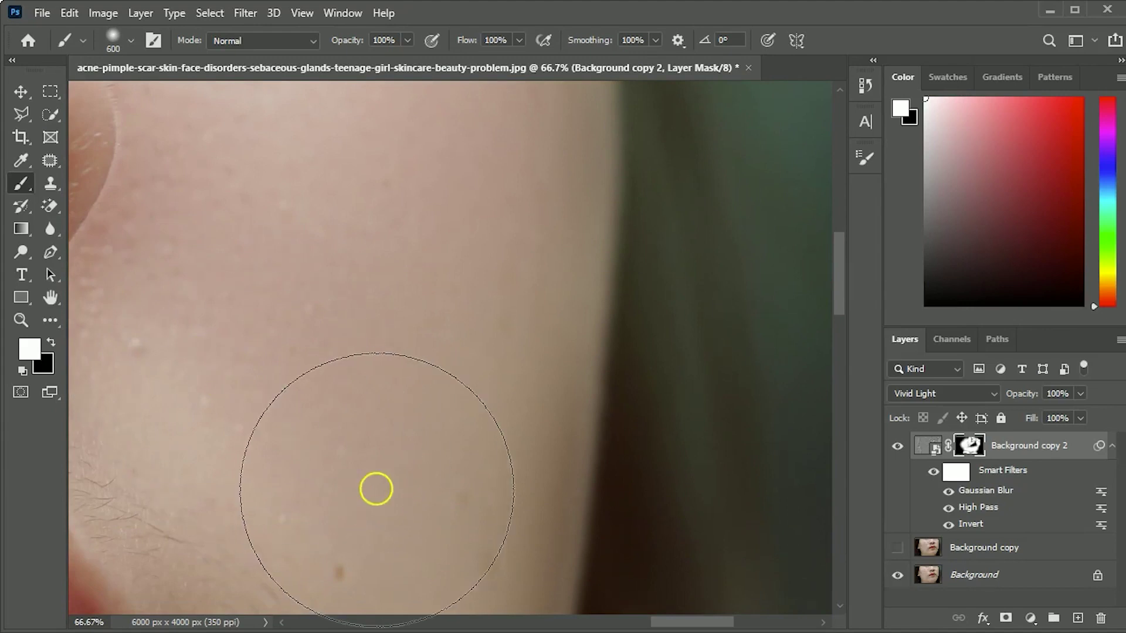
mouse_move(327, 256)
left_mouse_down()
mouse_move(573, 512)
mouse_move(659, 547)
left_mouse_up()
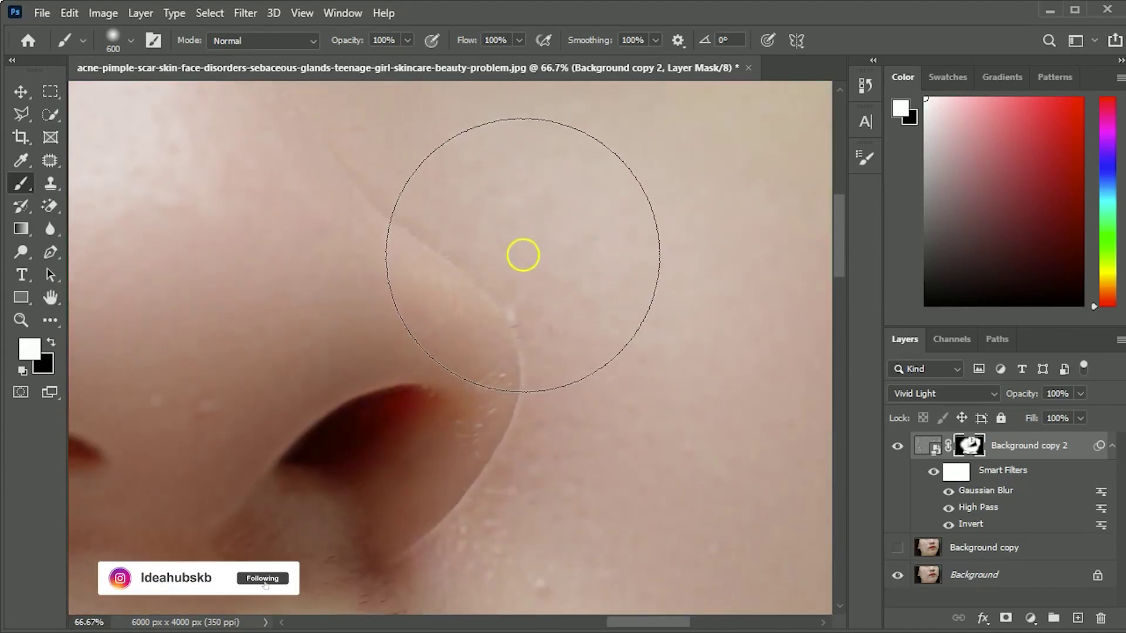
left_click_drag(545, 261, 804, 537)
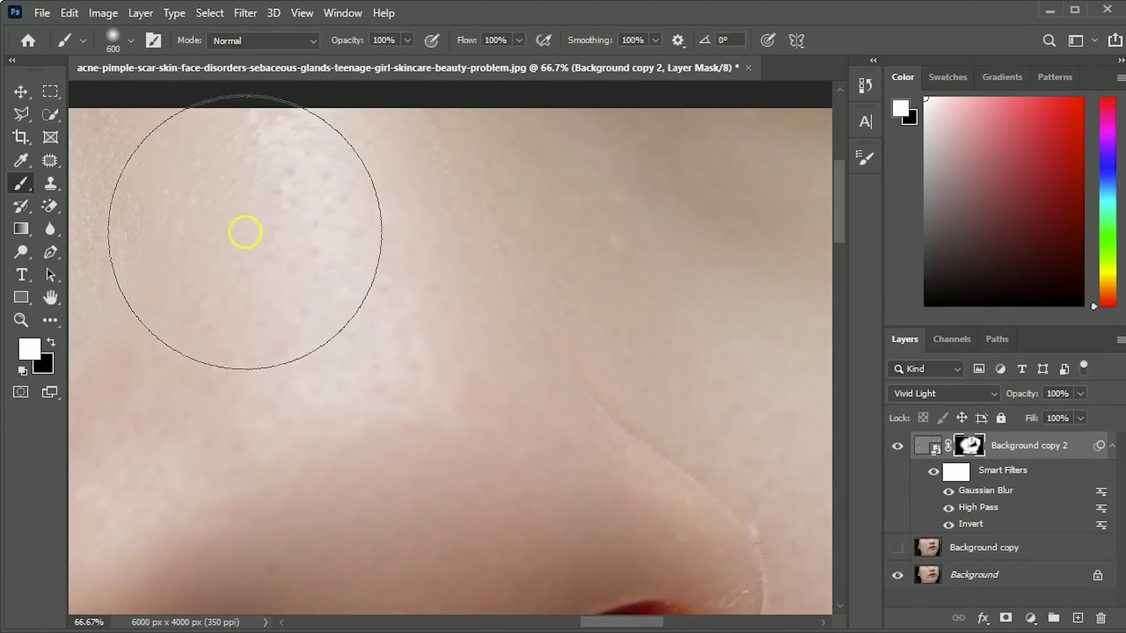
left_click_drag(294, 385, 616, 339)
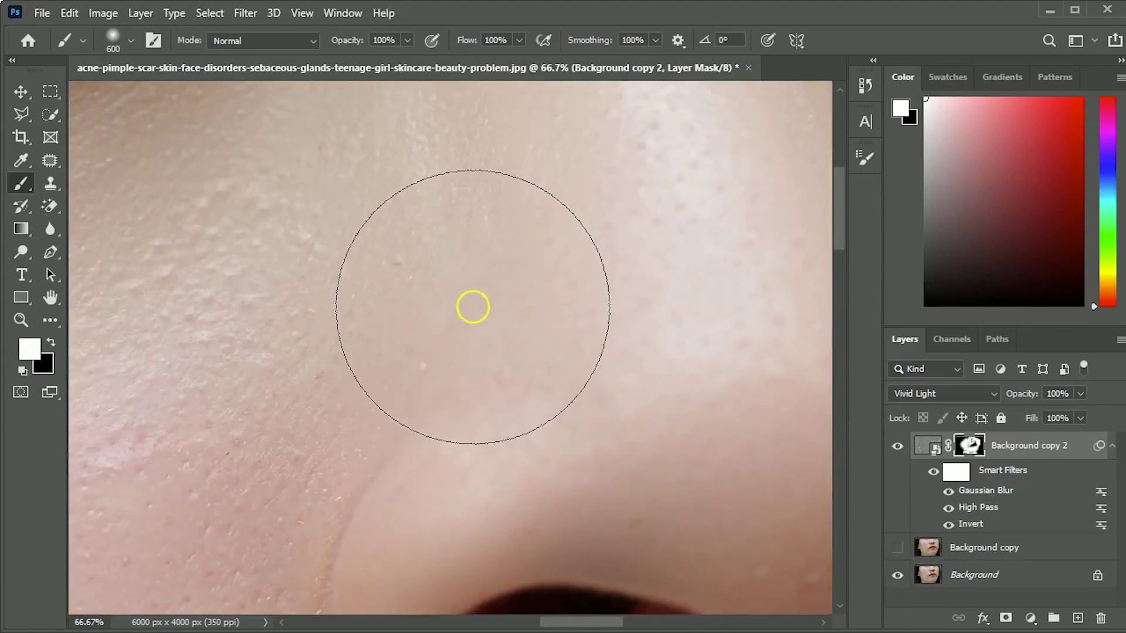
left_click_drag(201, 409, 492, 213)
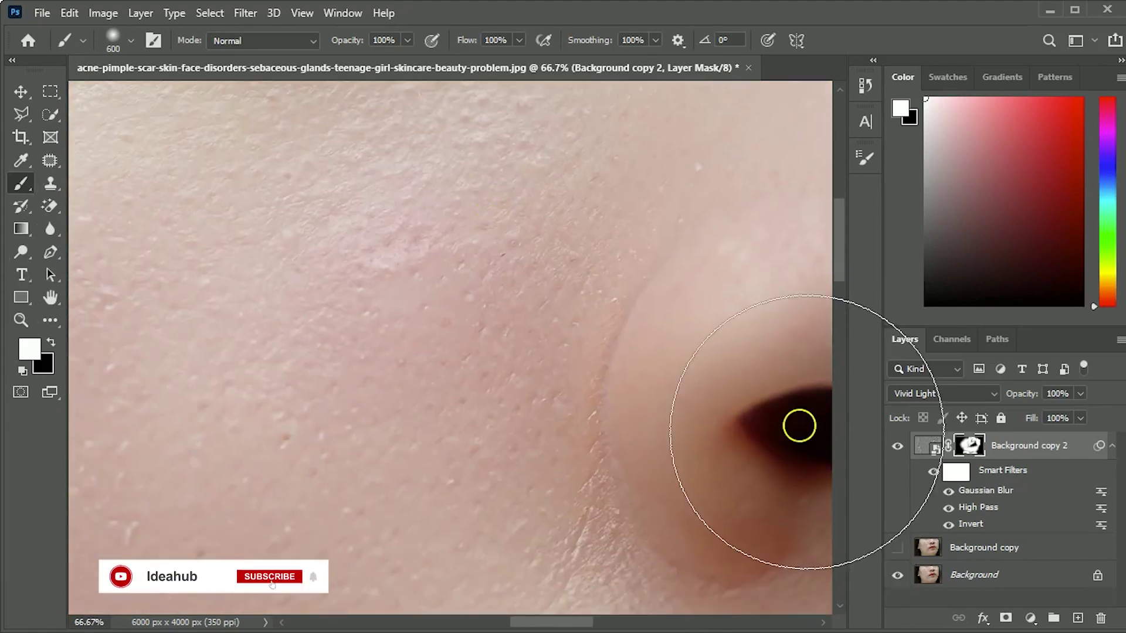
- Toggle Background copy 2 on and off to compare before and after, leaving it visible
left_click(898, 446)
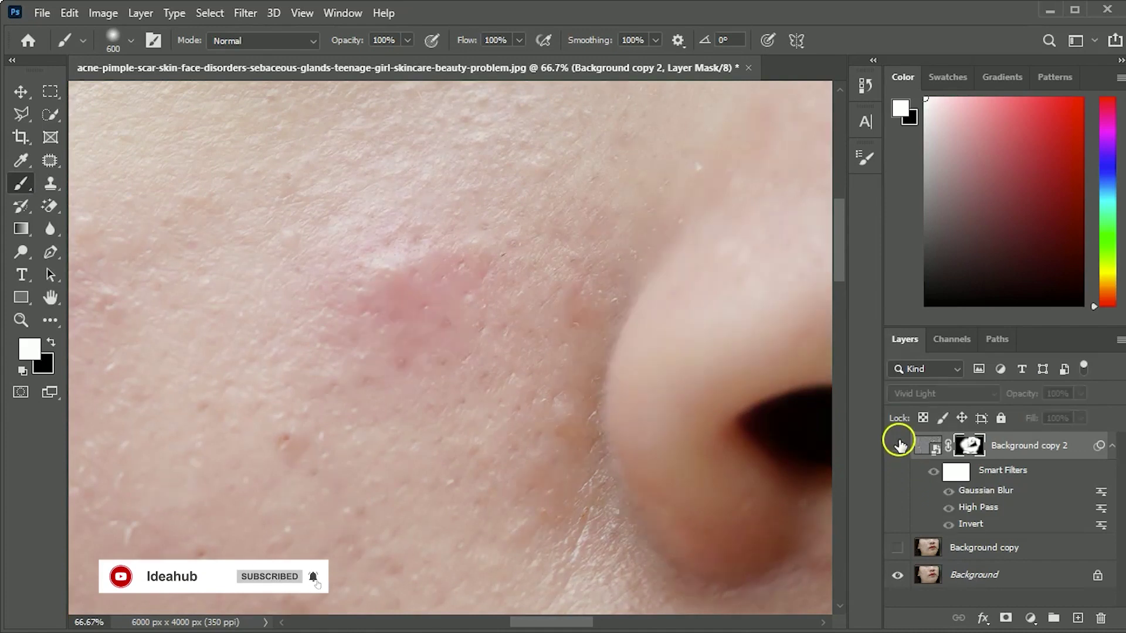
left_click(898, 446)
left_click(898, 446)
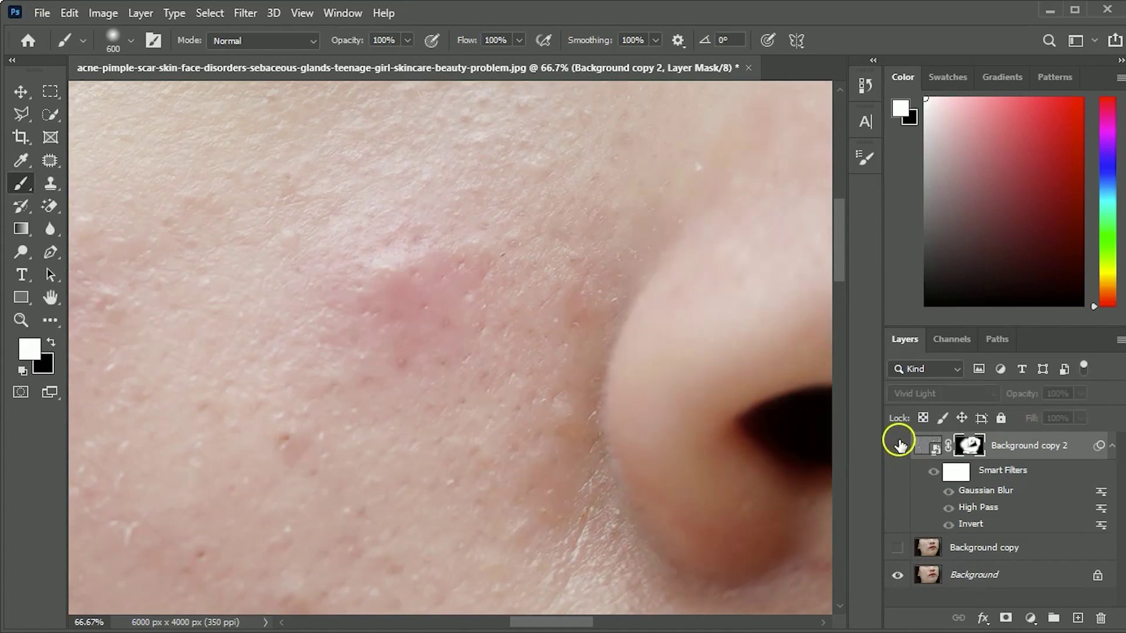
key("ctrl+minus")
key("ctrl+minus")
left_click(897, 445)
left_click(897, 446)
left_click(898, 445)
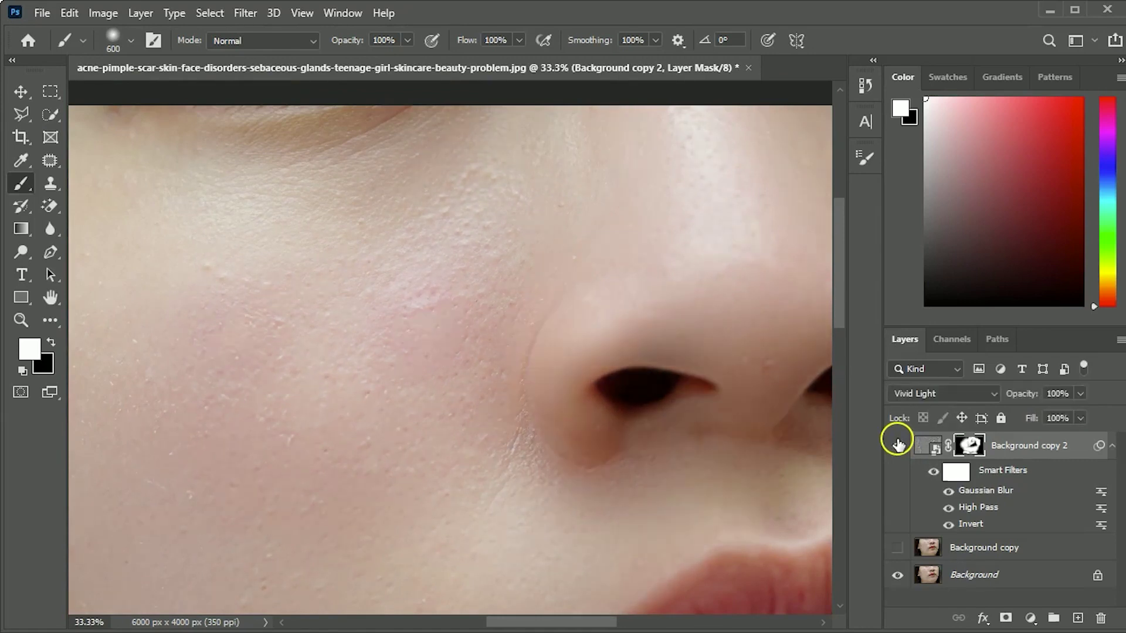
left_click(898, 446)
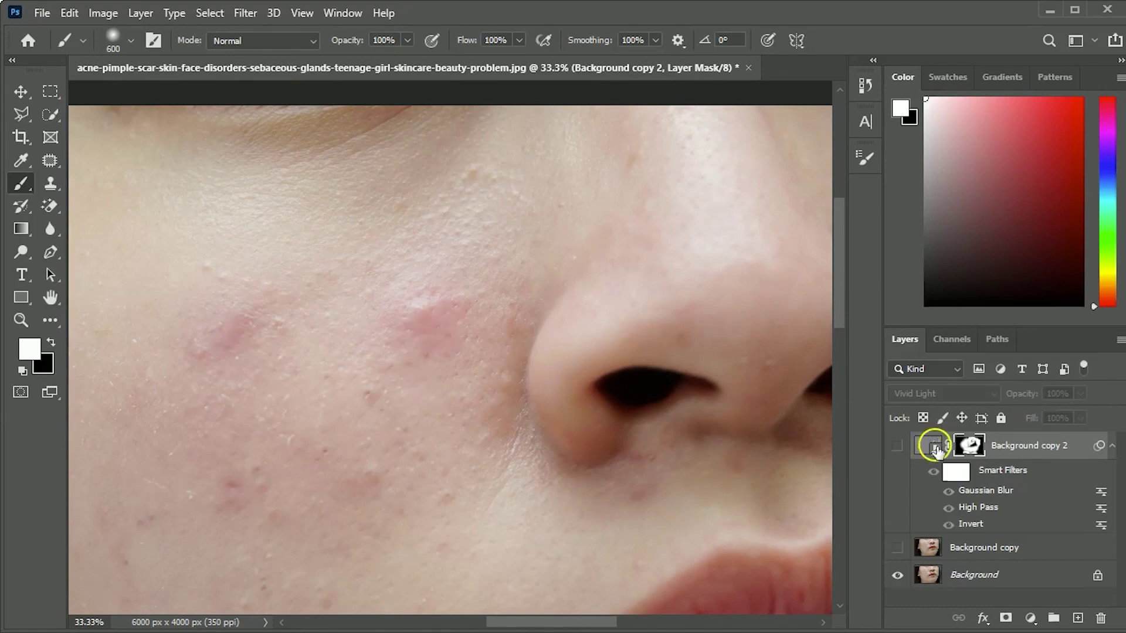
left_click(898, 445)
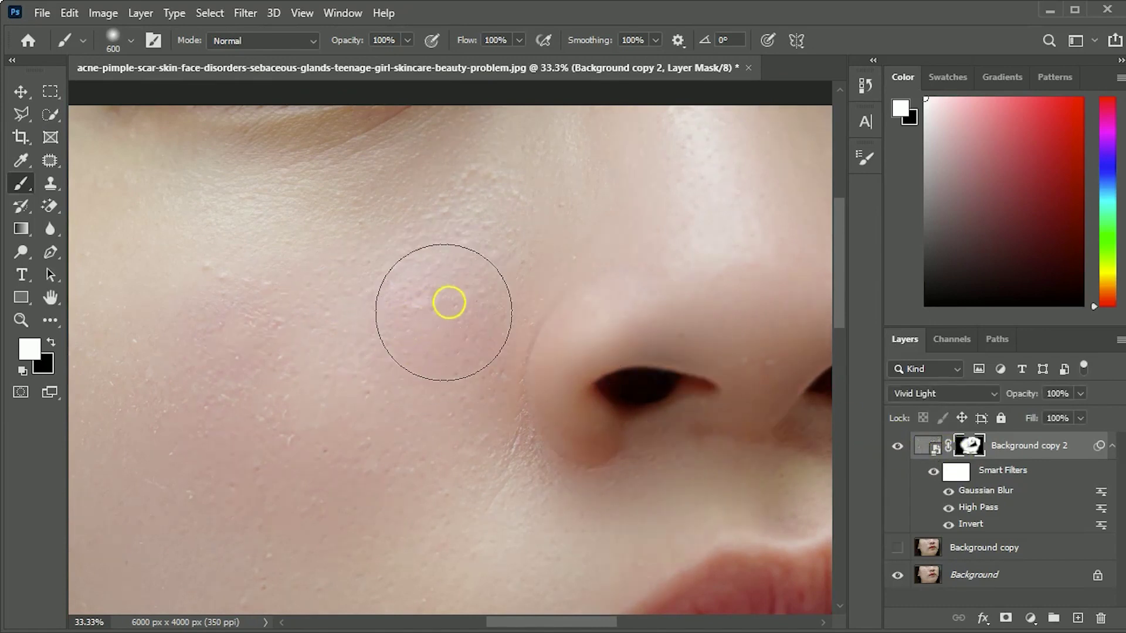
- Fit the image, zoom in on the lips, and deselect the layer mask
key("v")
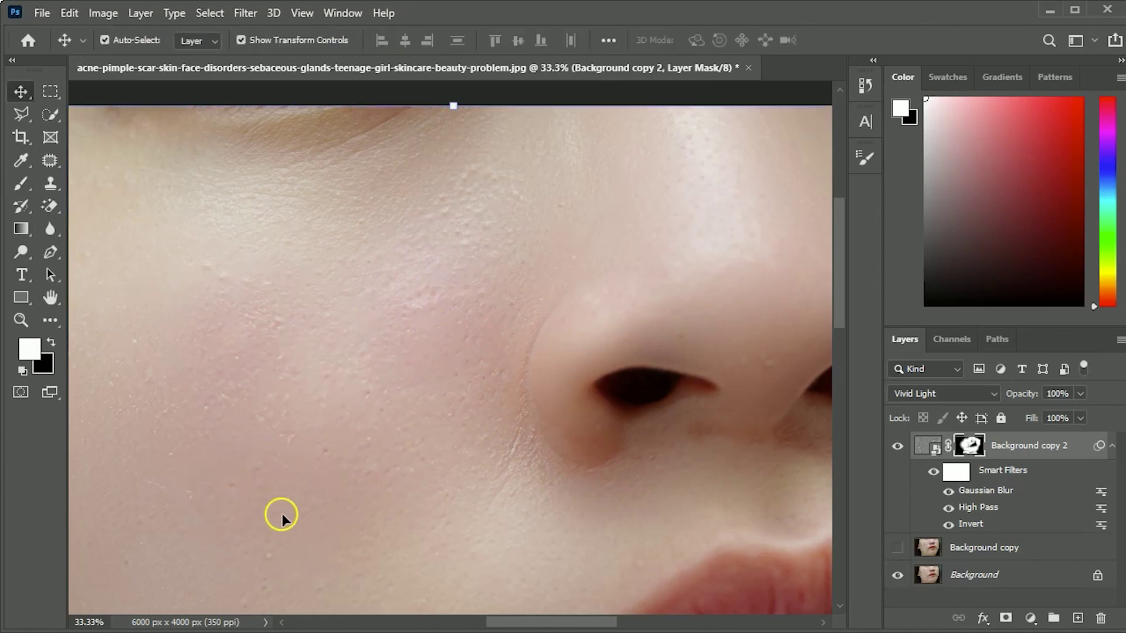
key("ctrl+0")
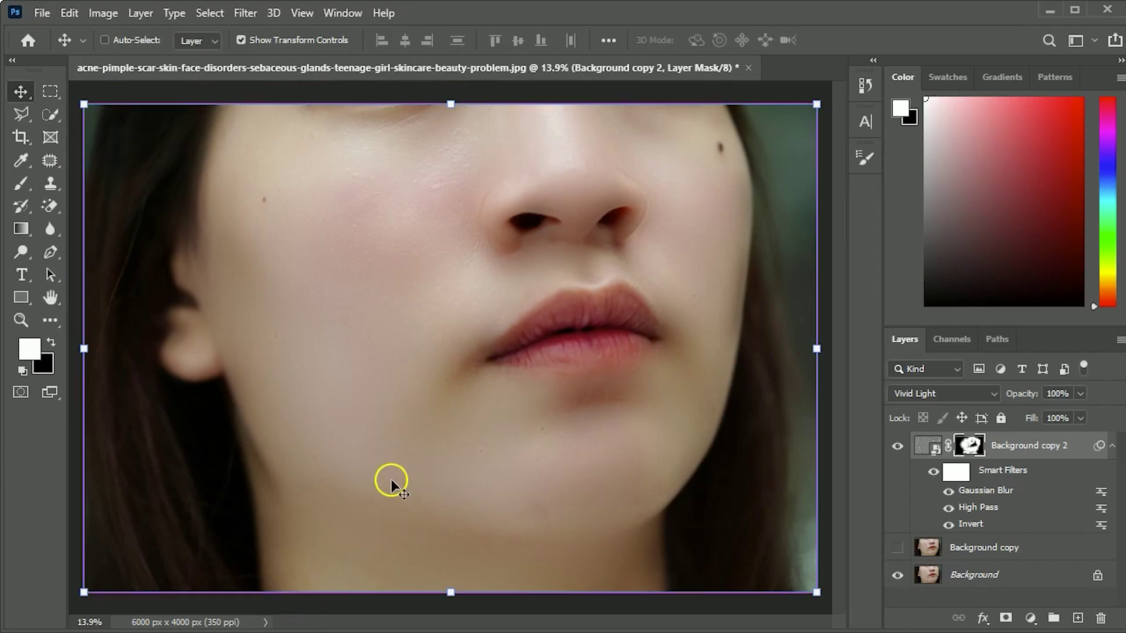
key("ctrl+plus")
key("ctrl+plus")
key("ctrl+plus")
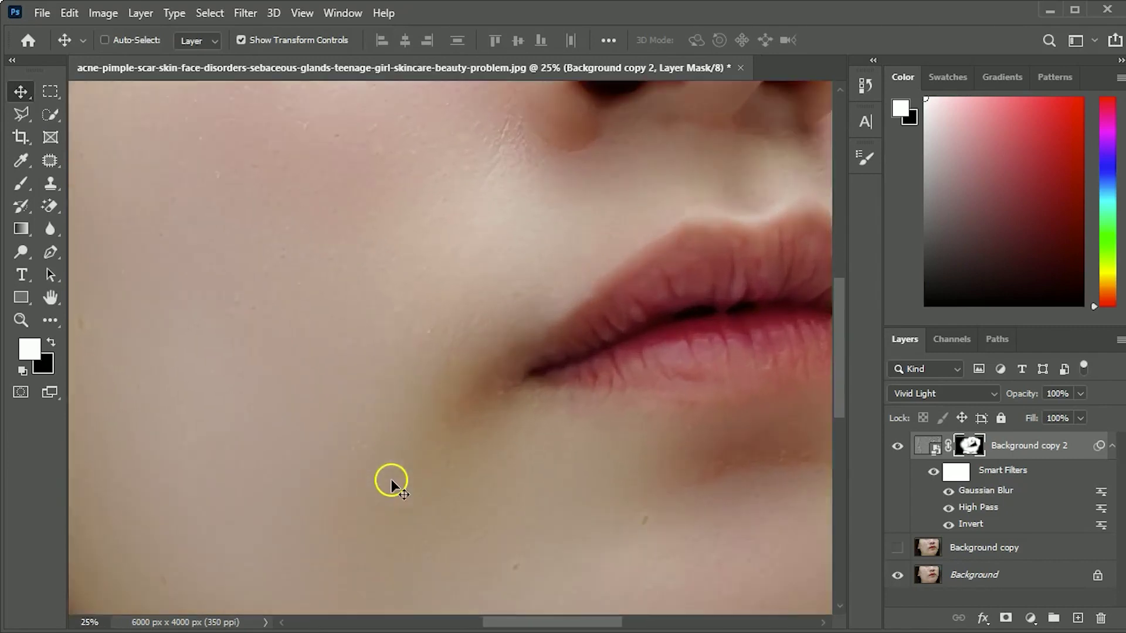
mouse_move(663, 352)
left_mouse_down()
mouse_move(306, 425)
mouse_move(366, 431)
left_mouse_up()
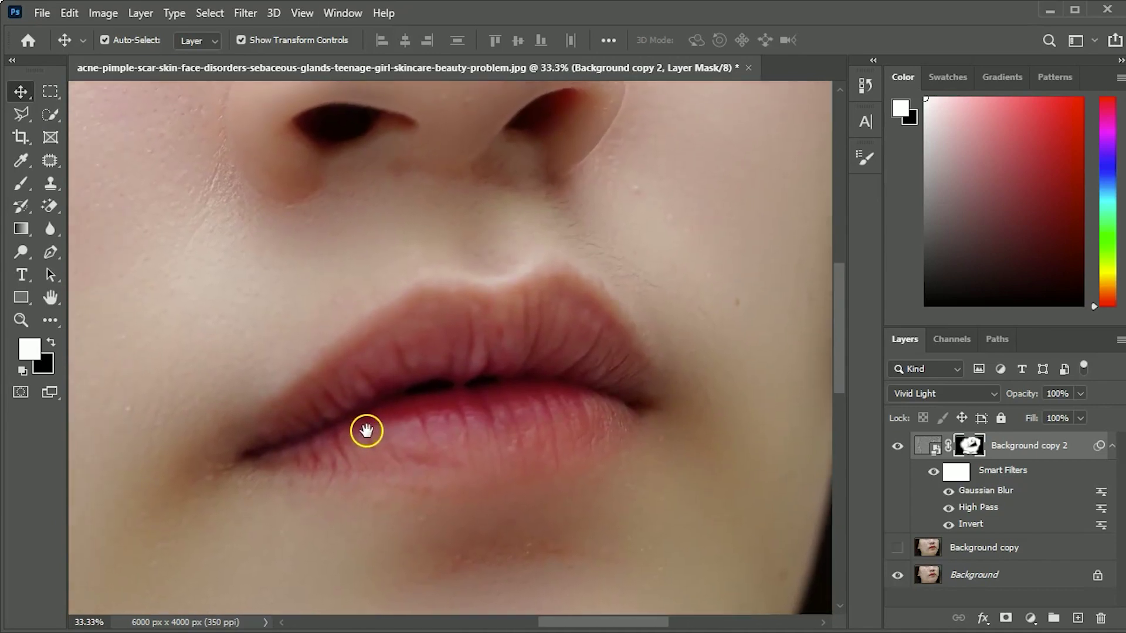
left_click(335, 418)
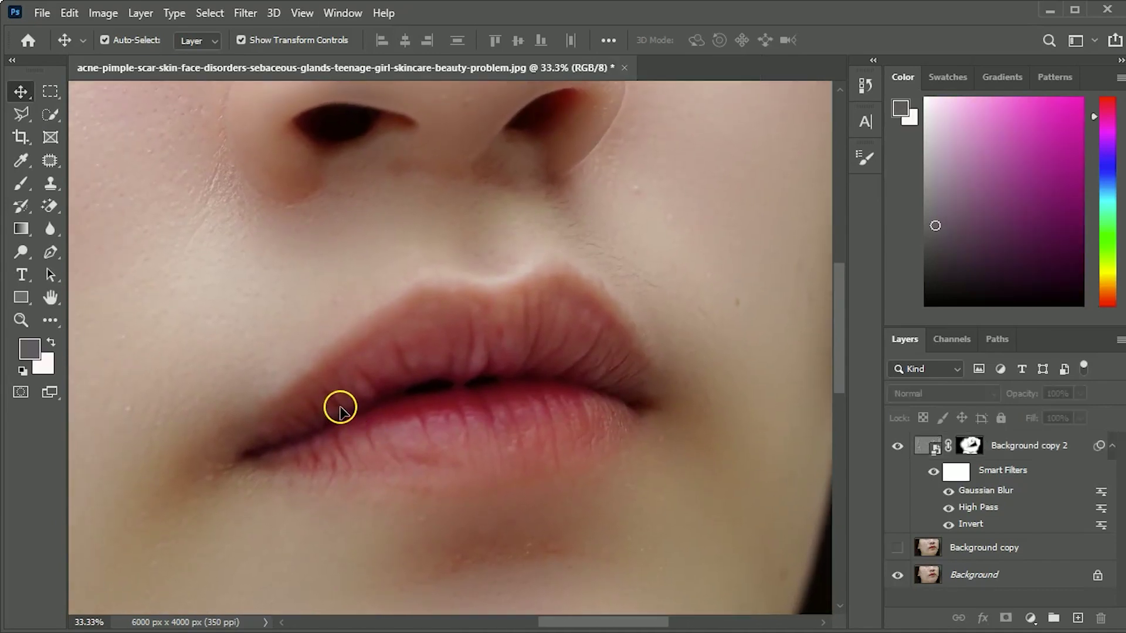
- Trace a closed Pen path around the lips
left_click(50, 252)
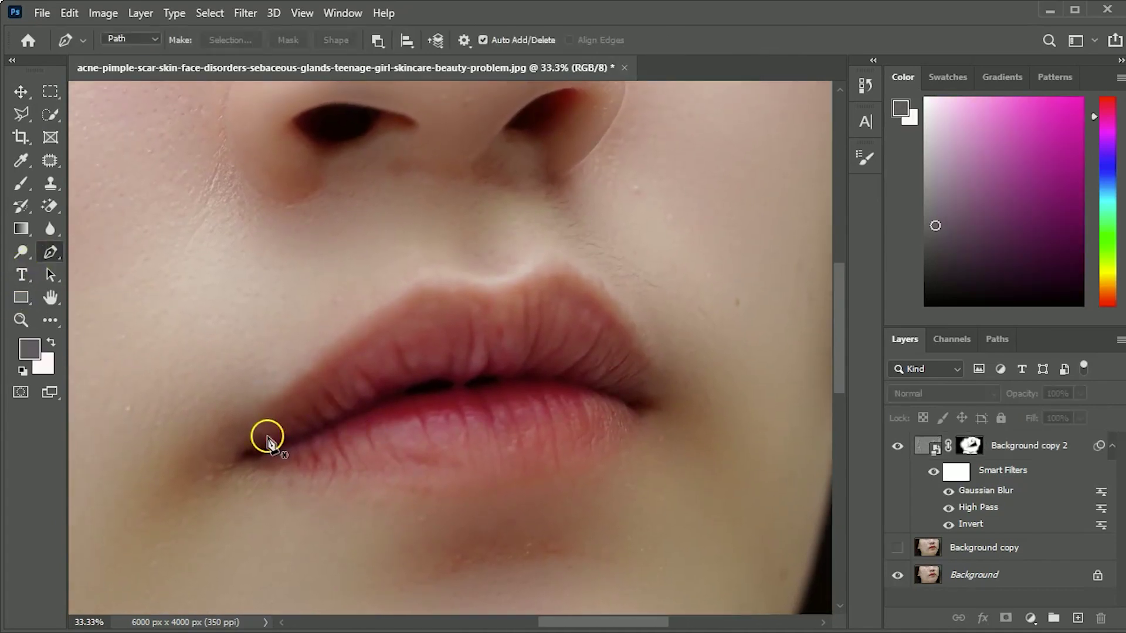
left_click(238, 459)
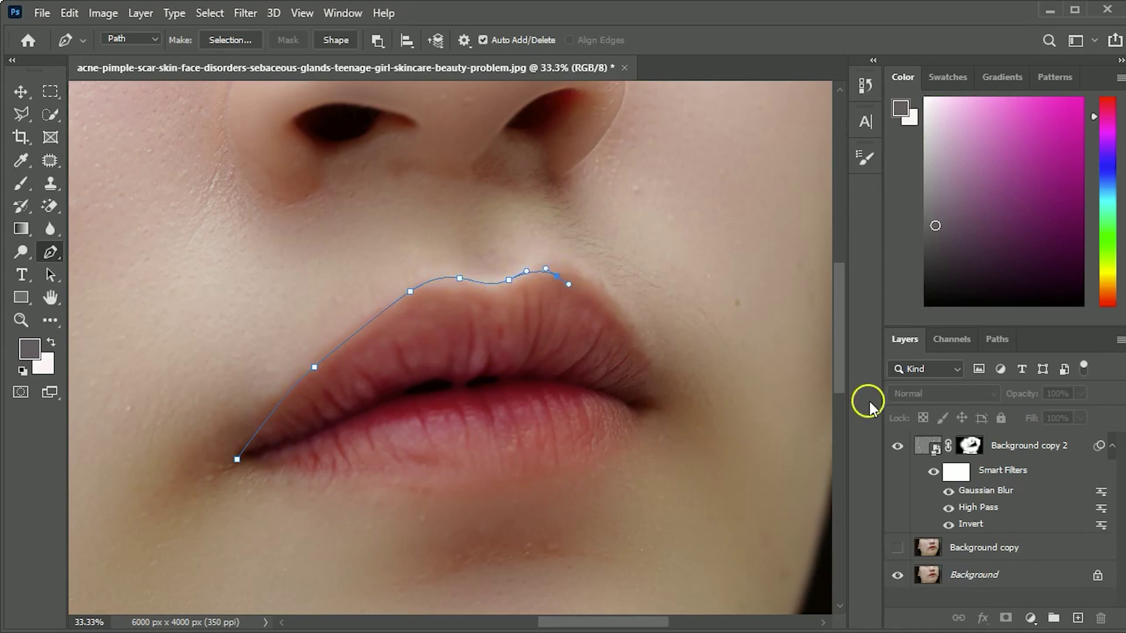
key("ctrl+z")
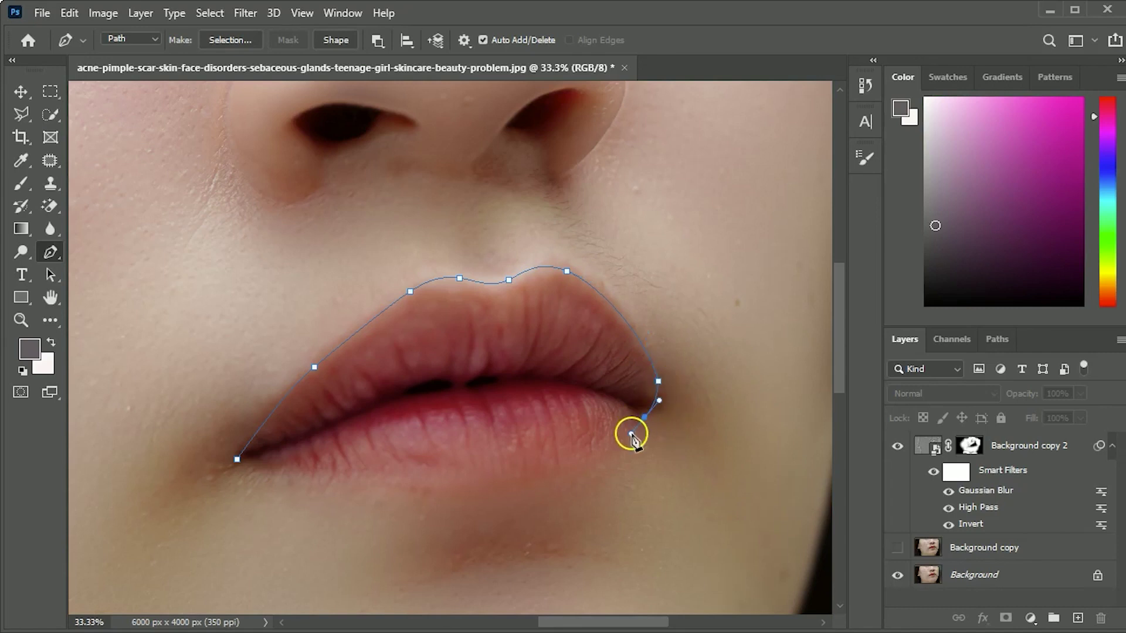
key("ctrl+z")
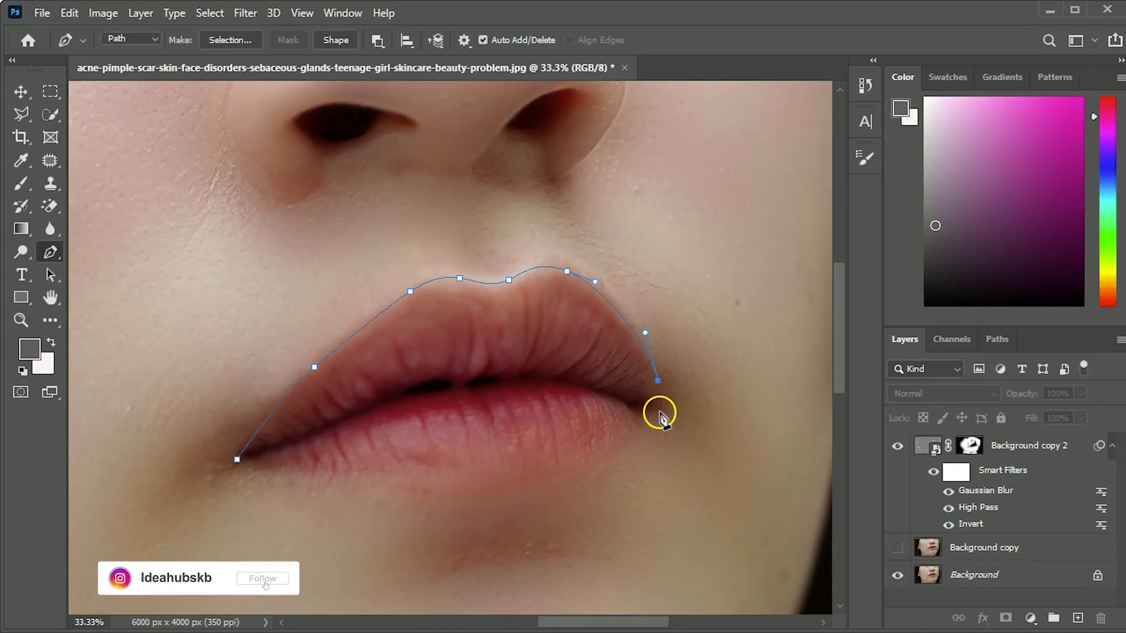
left_click(659, 407)
left_click_drag(662, 417, 663, 410)
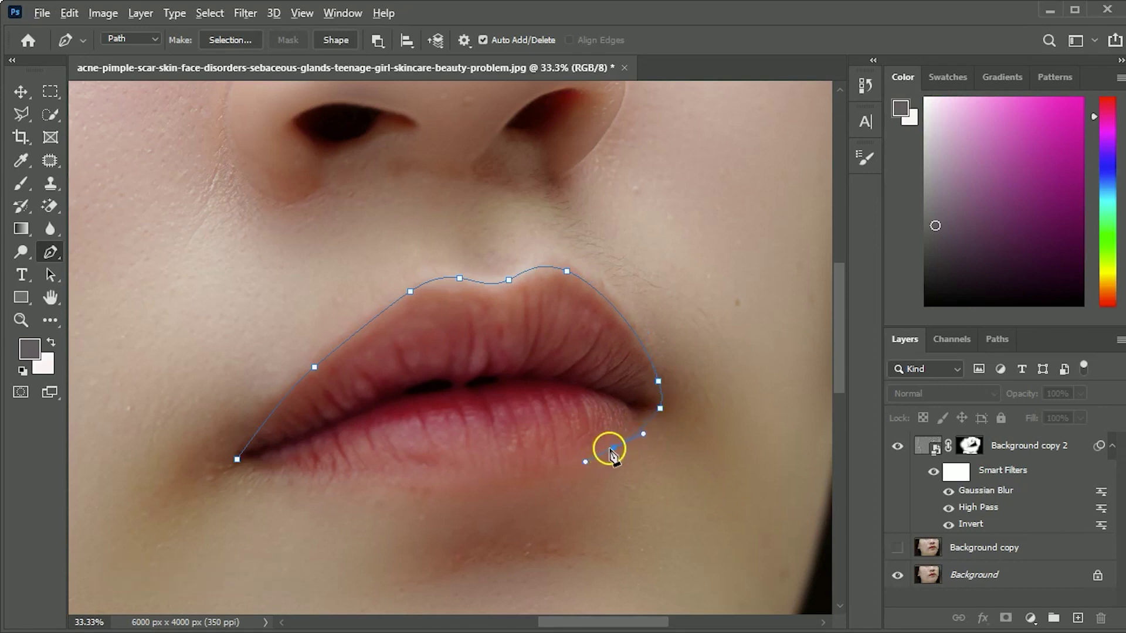
left_click_drag(453, 481, 390, 478)
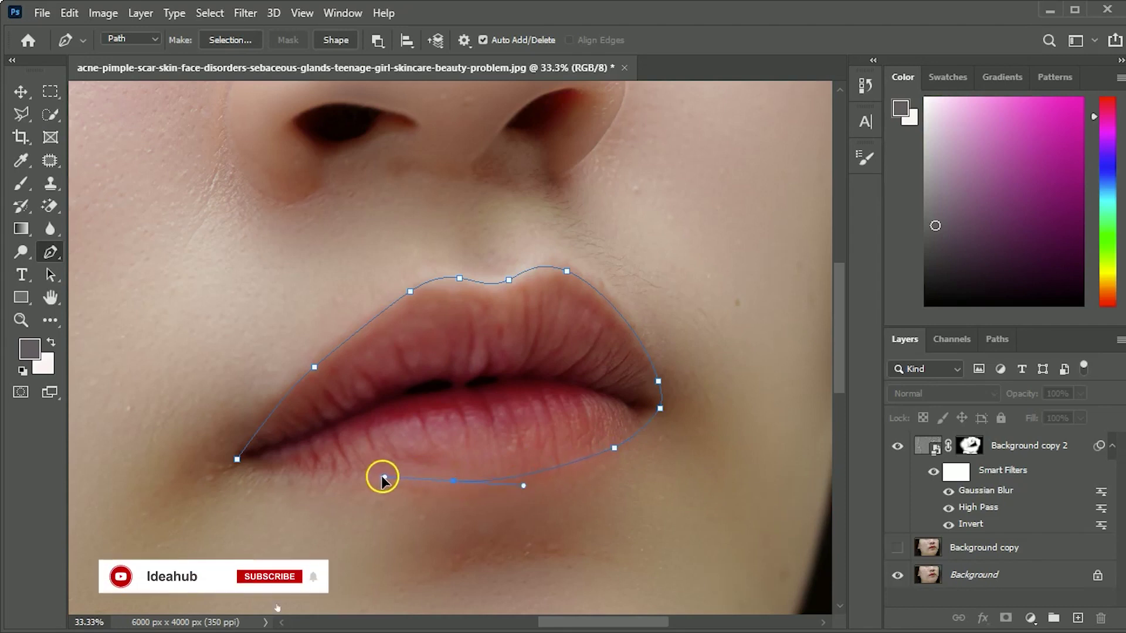
left_click(453, 481)
left_click_drag(237, 459, 208, 453)
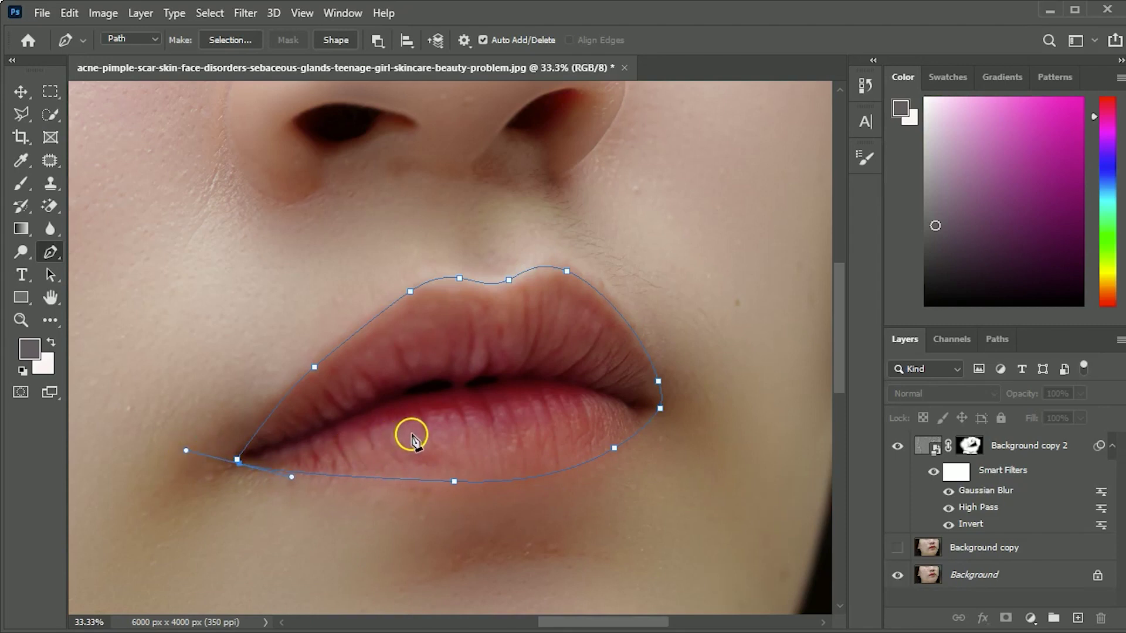
- Load the lip path as a selection, show Background copy, and add a Solid Color fill layer
key("v")
key("ctrl+Return")
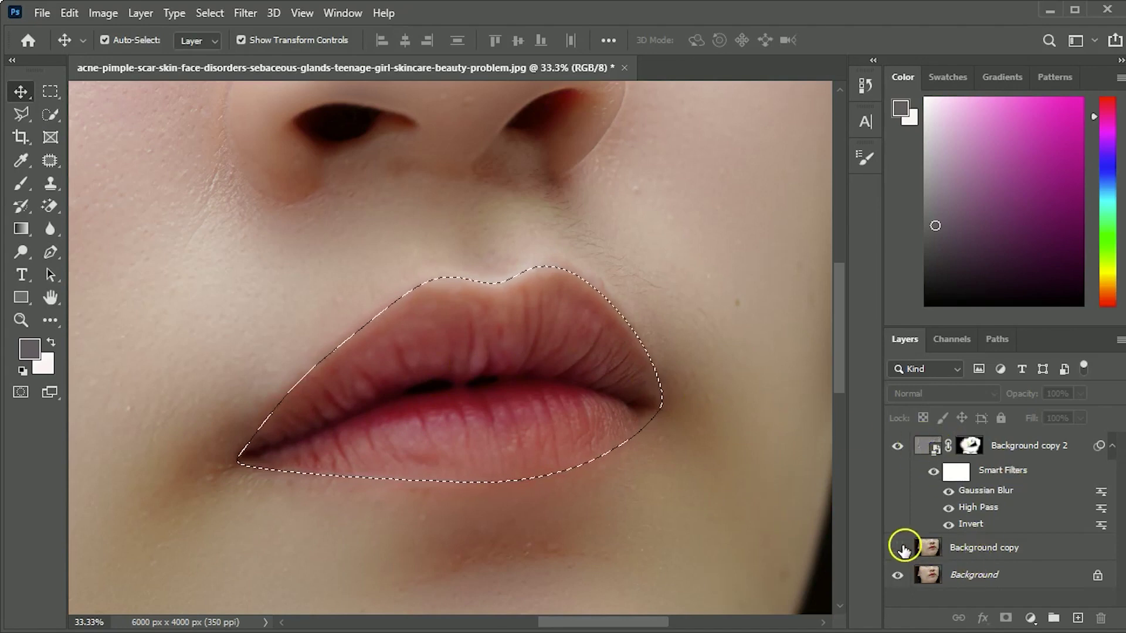
left_click(944, 550)
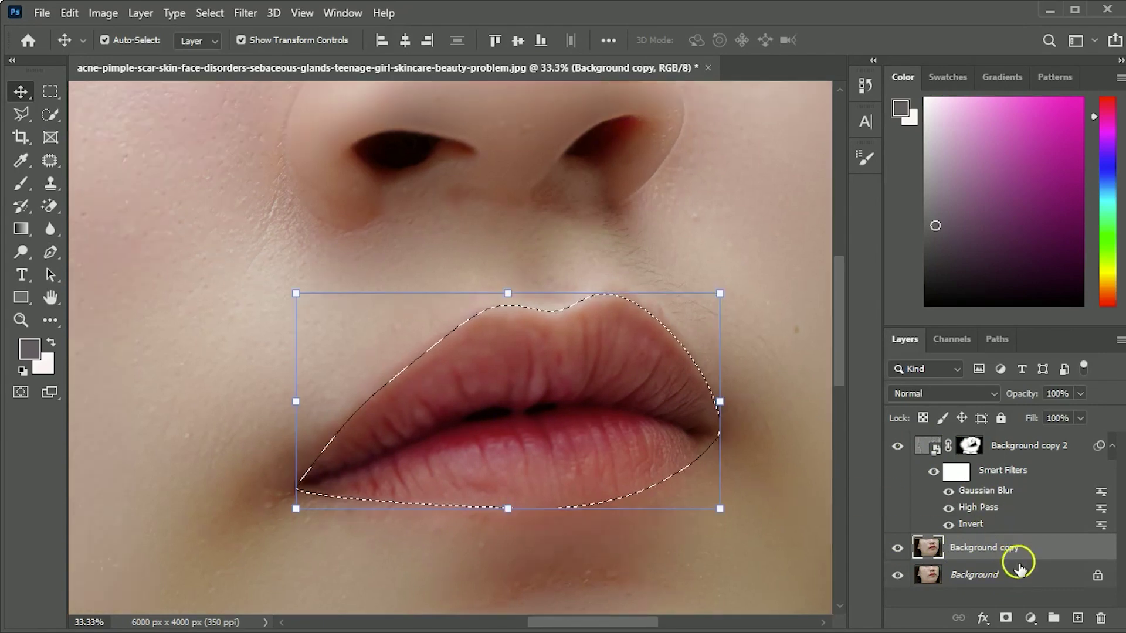
left_click(1031, 618)
left_click(1045, 302)
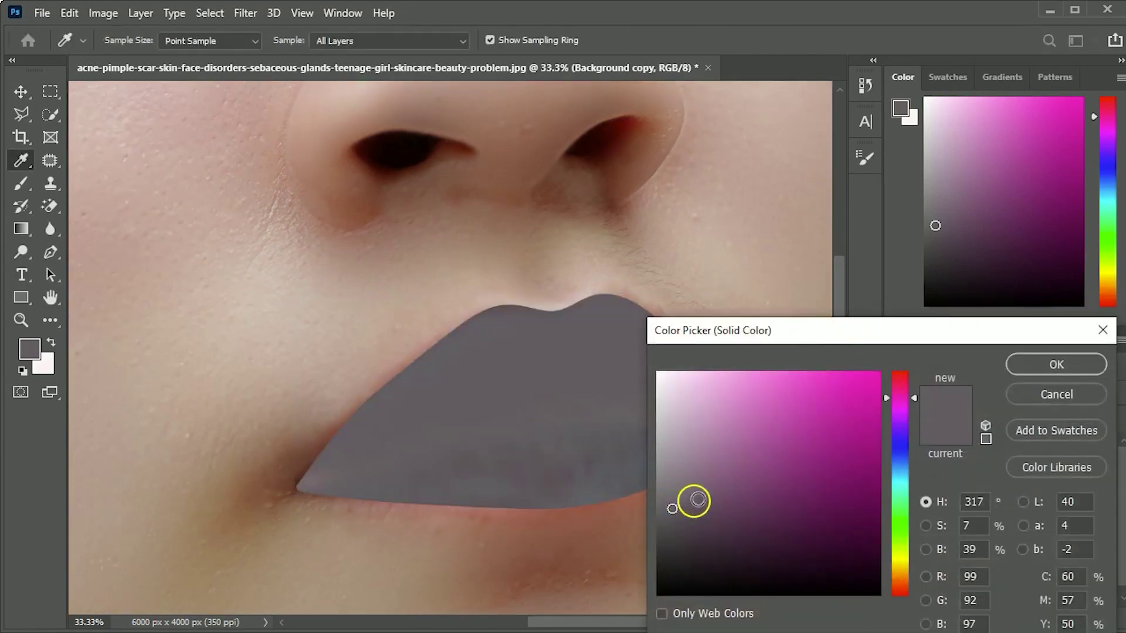
- Choose a bright red in the Color Picker for the lip fill
mouse_move(774, 428)
left_mouse_down()
mouse_move(850, 338)
mouse_move(876, 371)
mouse_move(909, 352)
mouse_move(878, 432)
left_mouse_up()
left_click(869, 382)
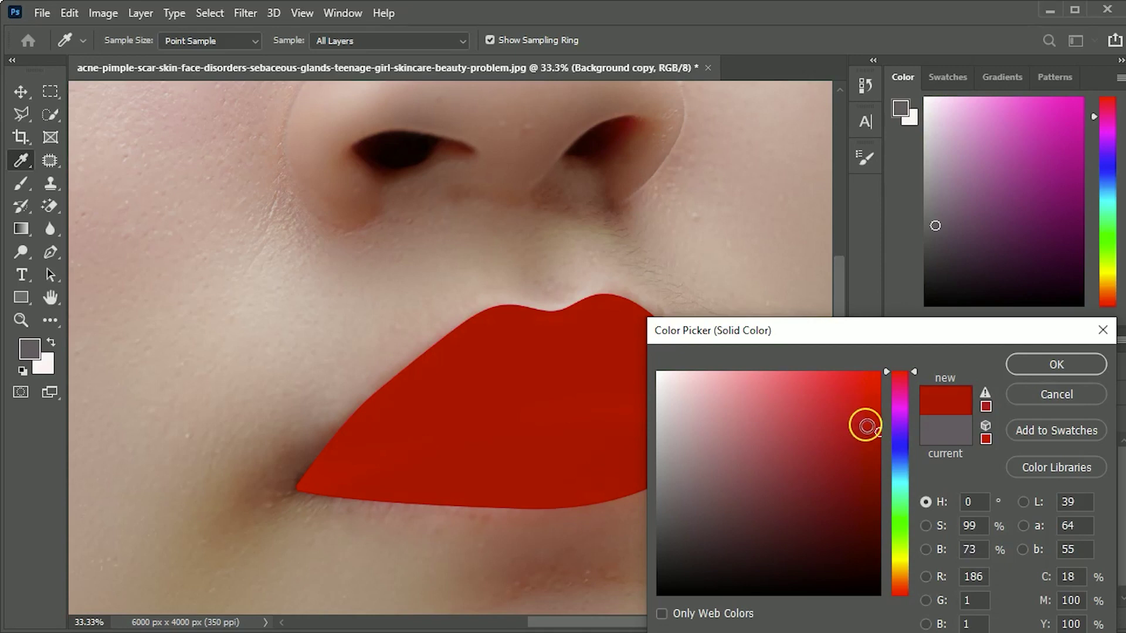
left_click_drag(875, 432, 865, 409)
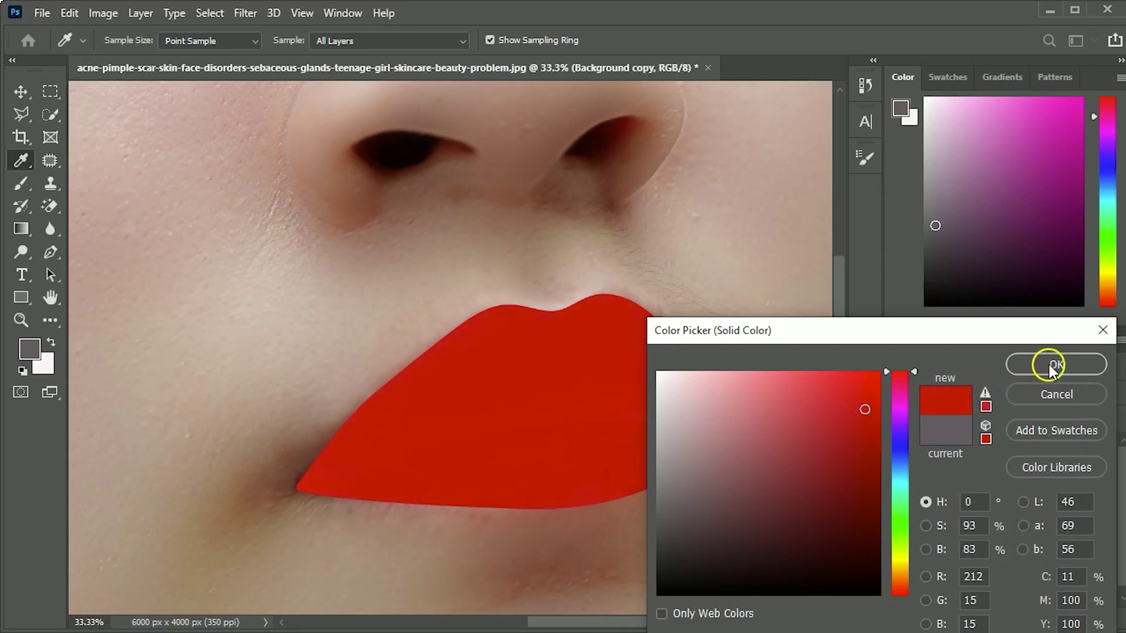
left_click(1053, 365)
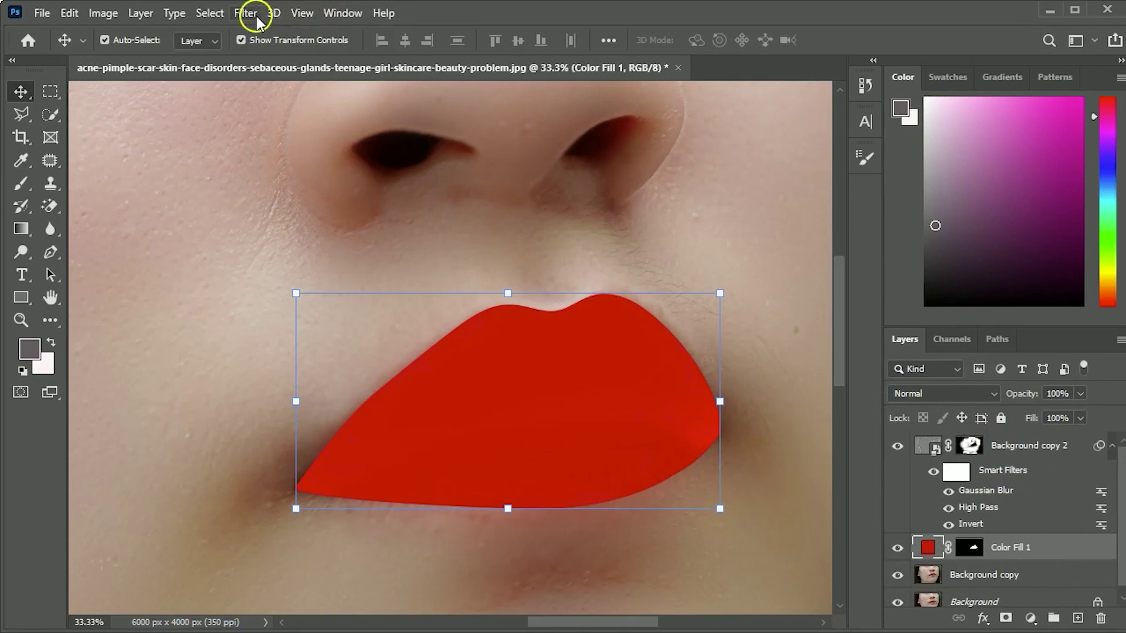
- Feather the Color Fill 1 mask to about 14.4 px in the Properties panel
left_click(339, 12)
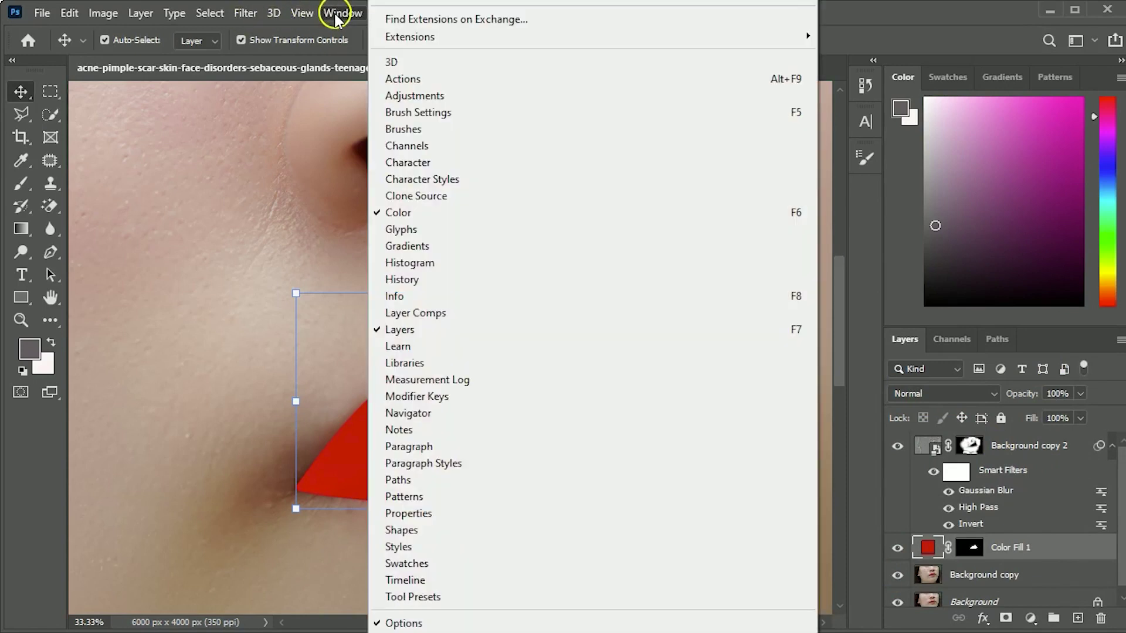
left_click(424, 514)
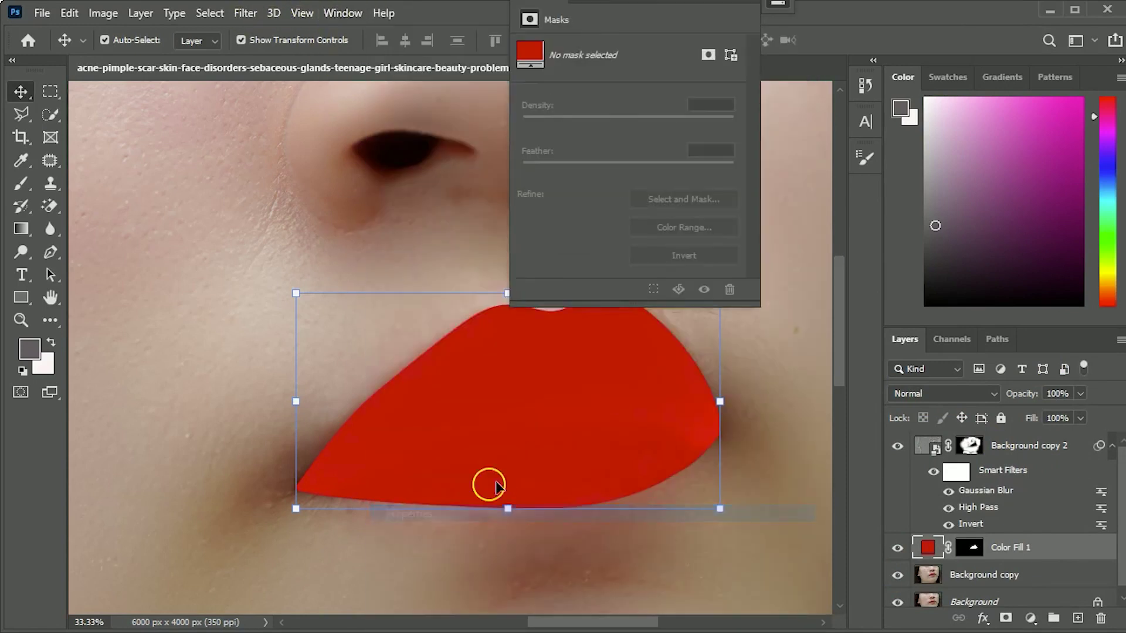
left_click(928, 550)
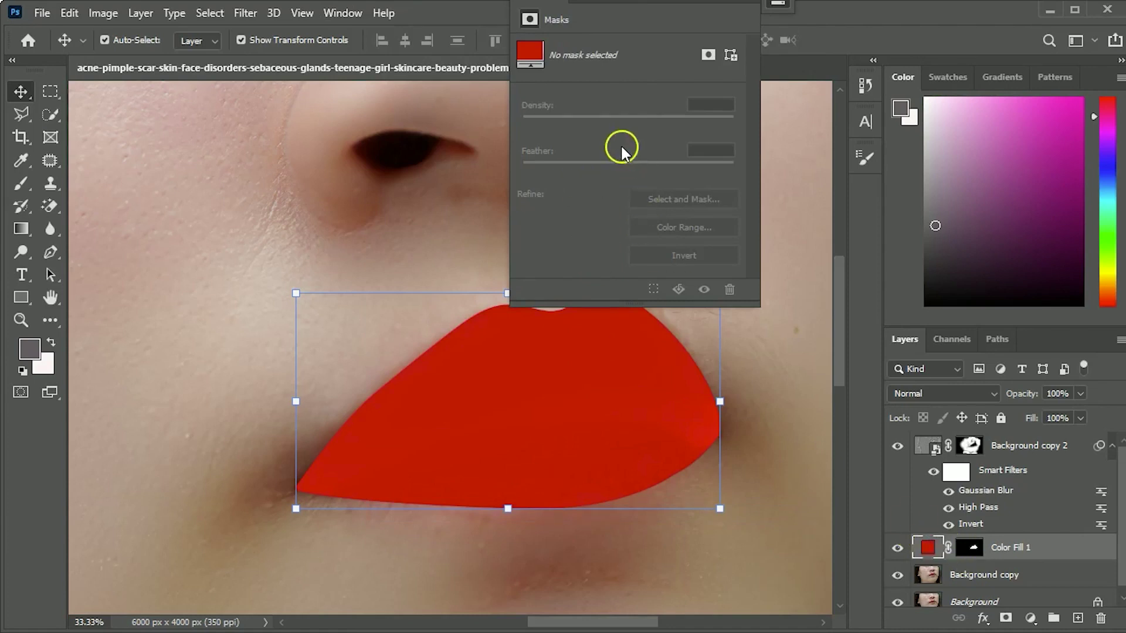
left_click(971, 547)
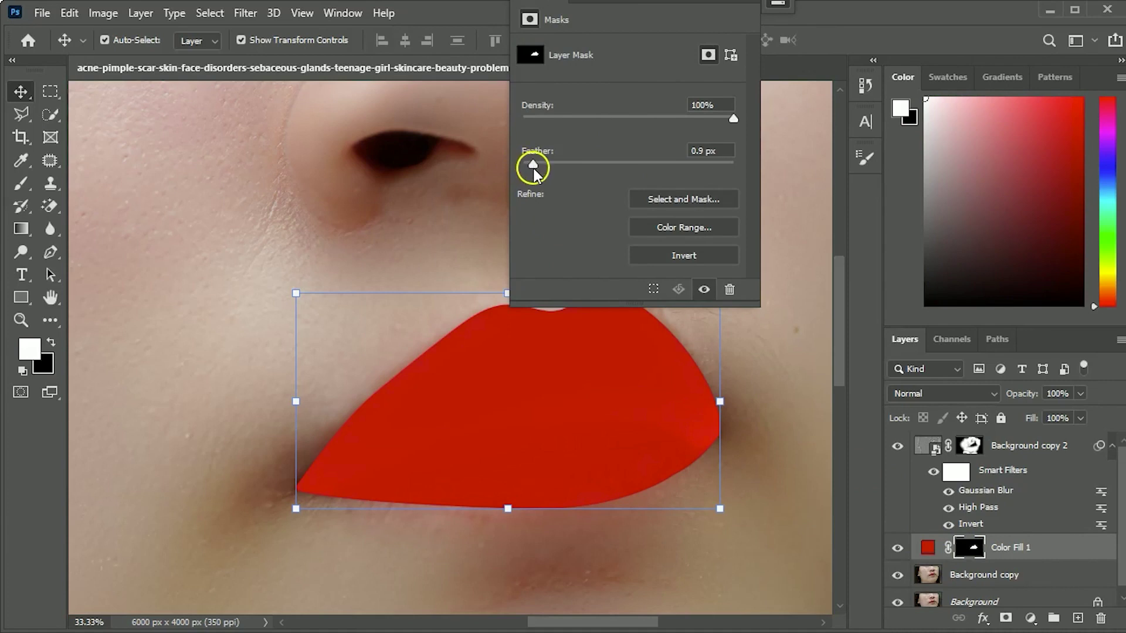
mouse_move(579, 168)
left_mouse_down()
mouse_move(620, 167)
mouse_move(611, 168)
left_mouse_up()
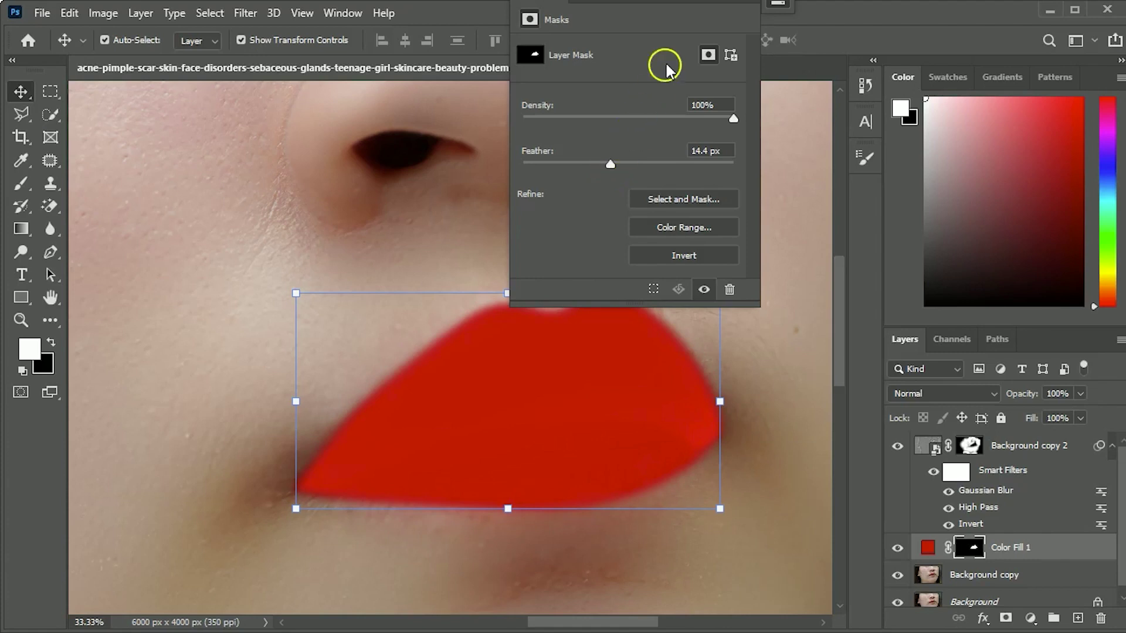
left_click(727, 2)
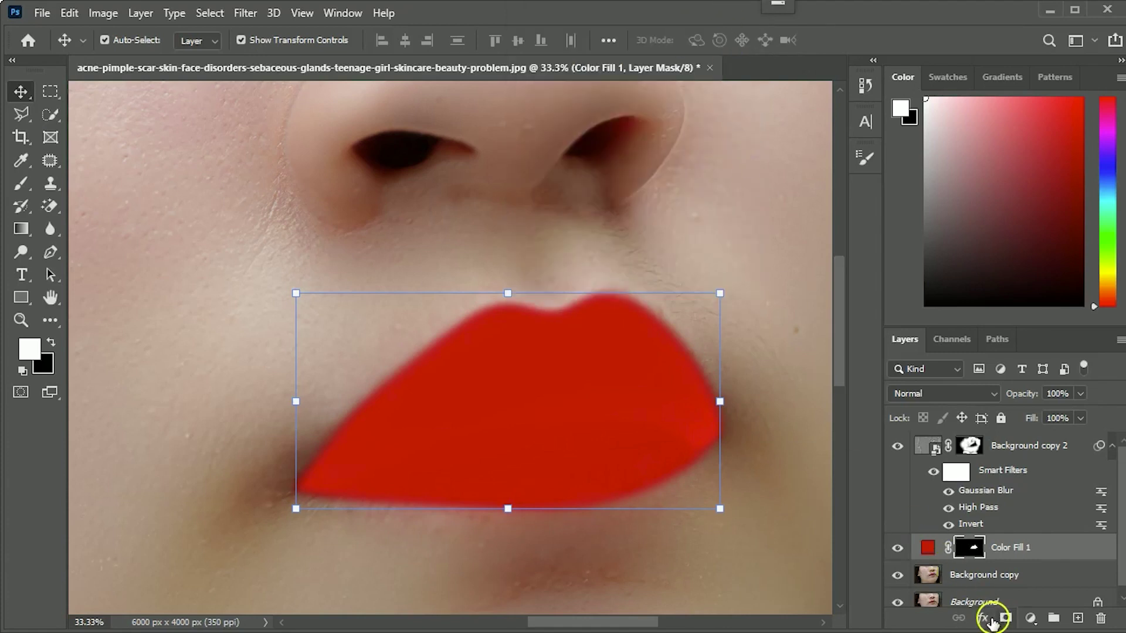
- Open the Layer Style window for Color Fill 1, reposition it, then cancel
left_click(984, 618)
left_click(988, 446)
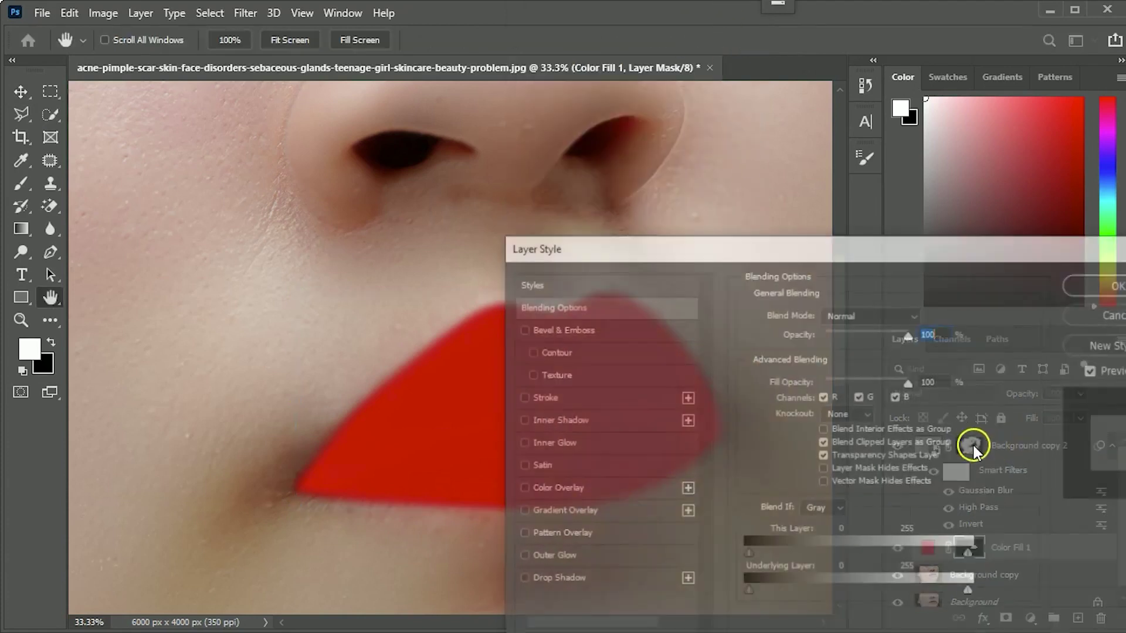
left_click_drag(779, 251, 676, 133)
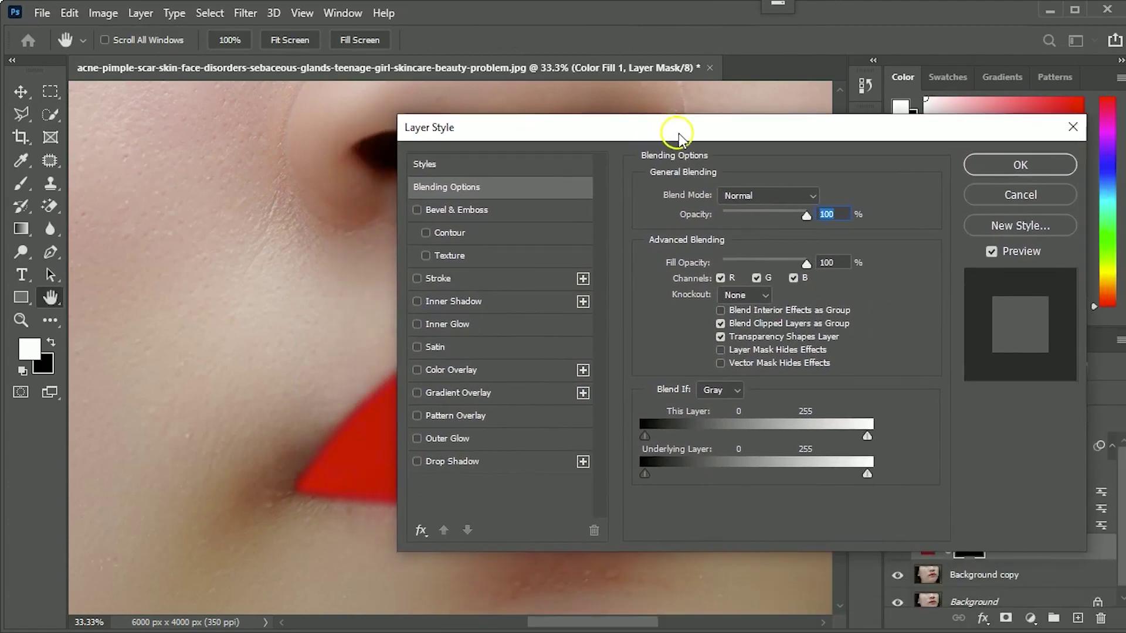
mouse_move(411, 127)
left_mouse_down()
mouse_move(418, 151)
mouse_move(221, 137)
left_mouse_up()
left_click(821, 195)
- Re-centre the red lips and reopen Blending Options for Color Fill 1
key("v")
mouse_move(631, 362)
left_mouse_down()
mouse_move(435, 403)
mouse_move(425, 414)
left_mouse_up()
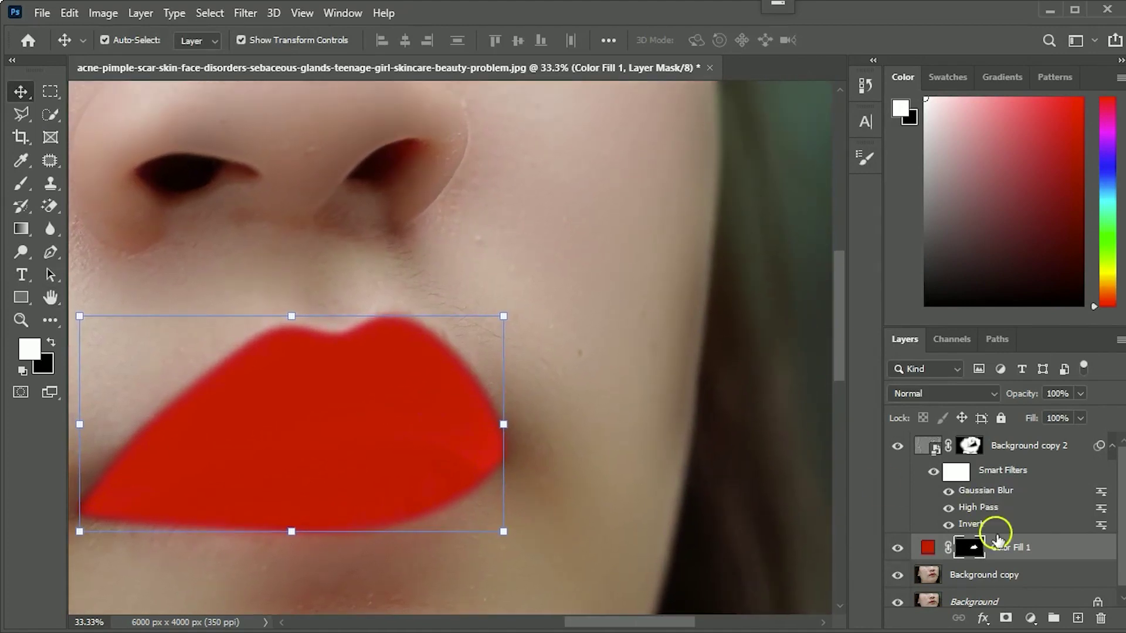
left_click(991, 612)
left_click(1033, 443)
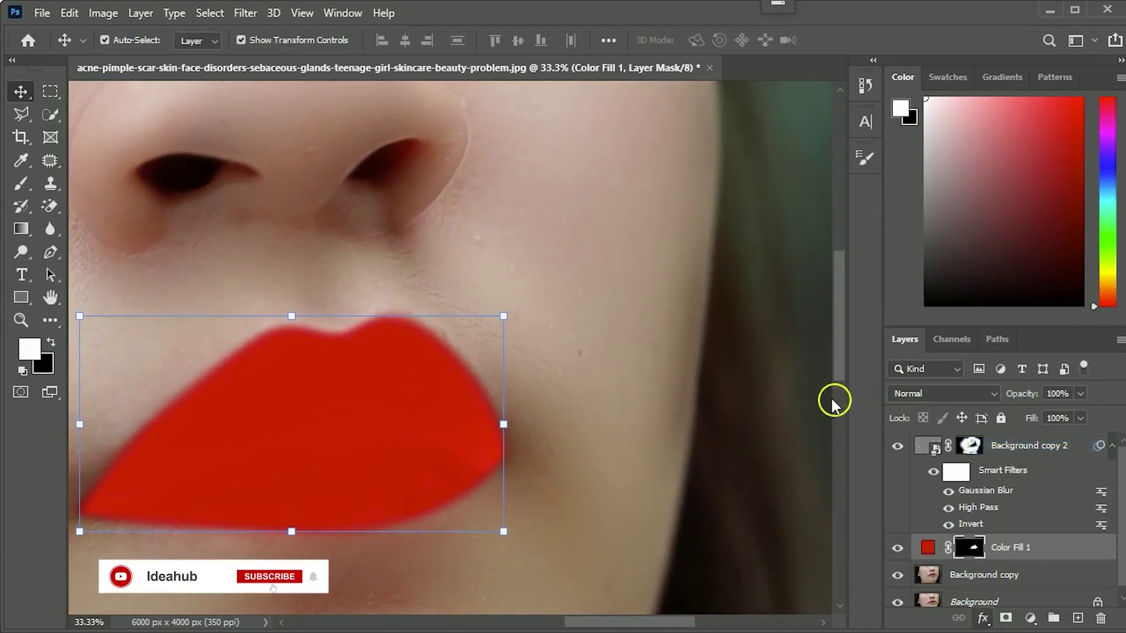
left_click_drag(452, 129, 657, 92)
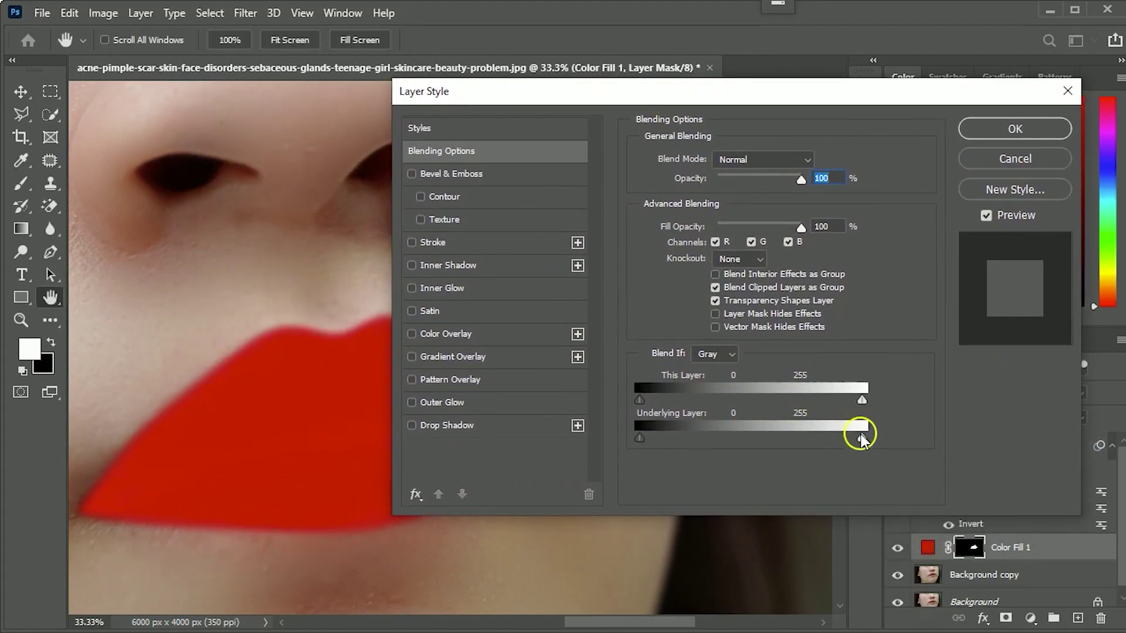
- Set Blend If Underlying Layer black slider split to 0/38 and white slider to 202
mouse_move(837, 439)
left_mouse_down()
mouse_move(756, 437)
mouse_move(771, 441)
left_mouse_up()
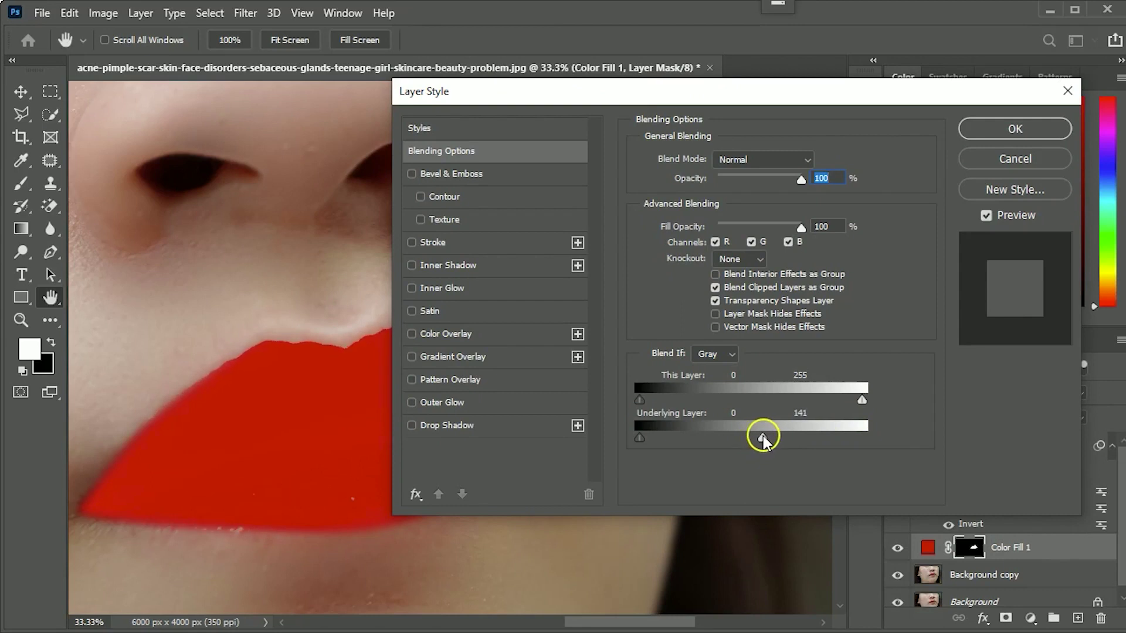
left_click_drag(771, 441, 820, 441)
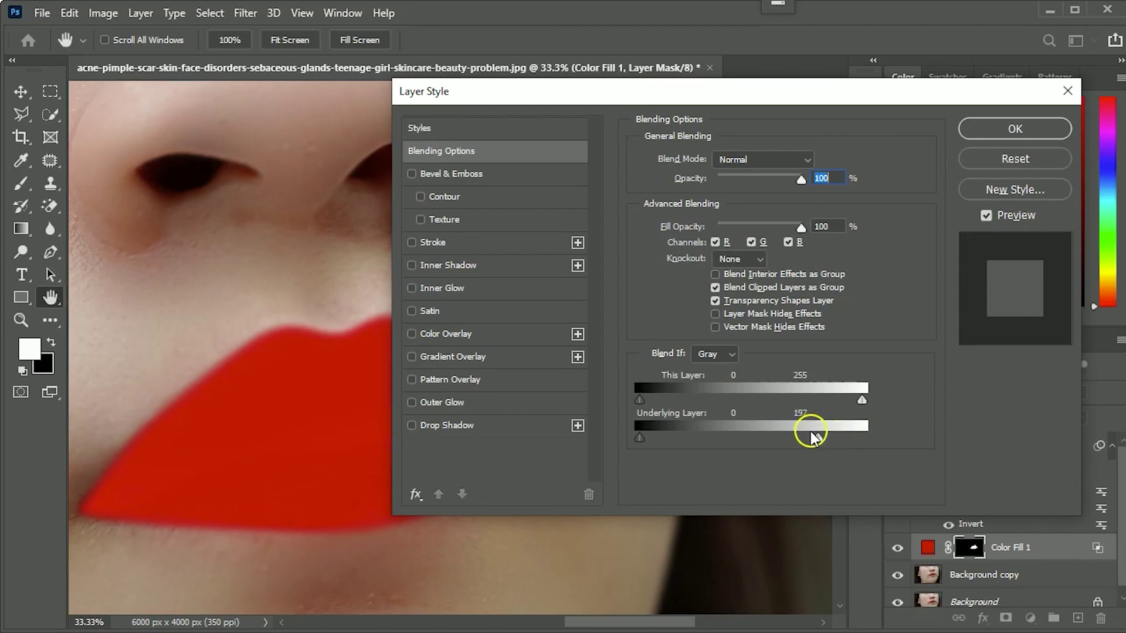
mouse_move(820, 439)
left_mouse_down()
mouse_move(857, 440)
mouse_move(804, 443)
mouse_move(816, 441)
left_mouse_up()
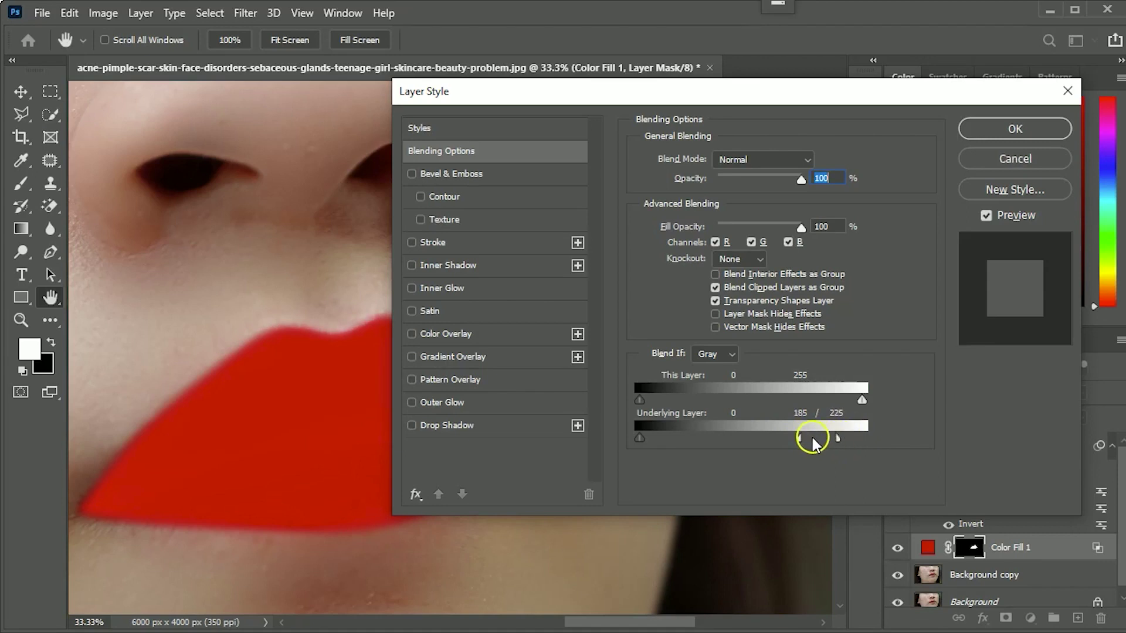
left_click_drag(799, 440, 756, 440)
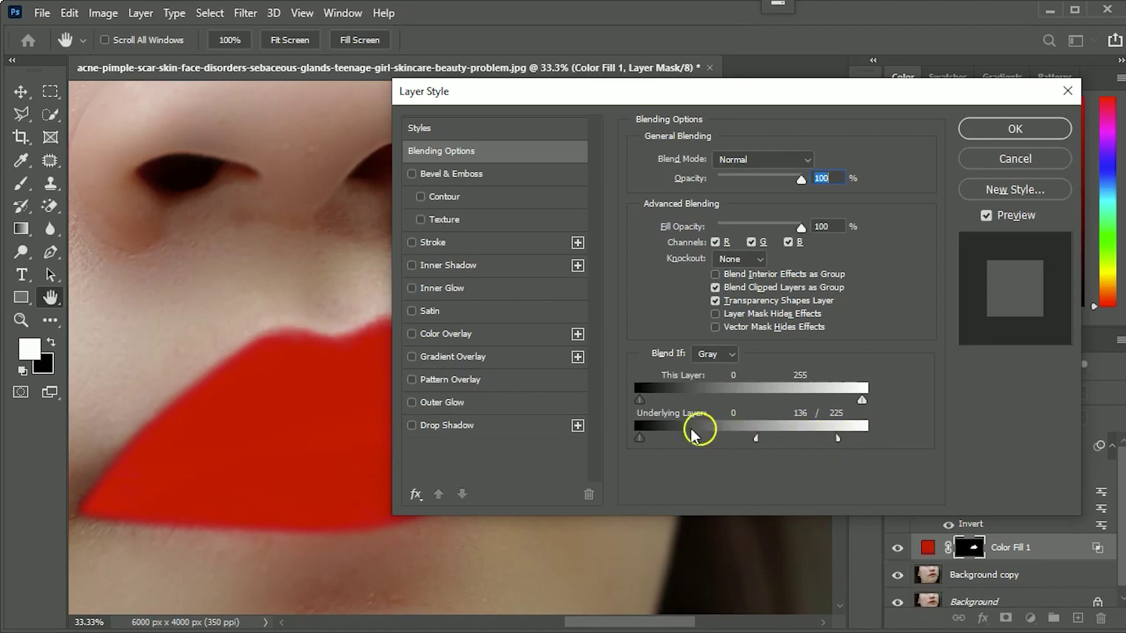
mouse_move(645, 437)
left_mouse_down()
mouse_move(718, 437)
mouse_move(642, 438)
left_mouse_up()
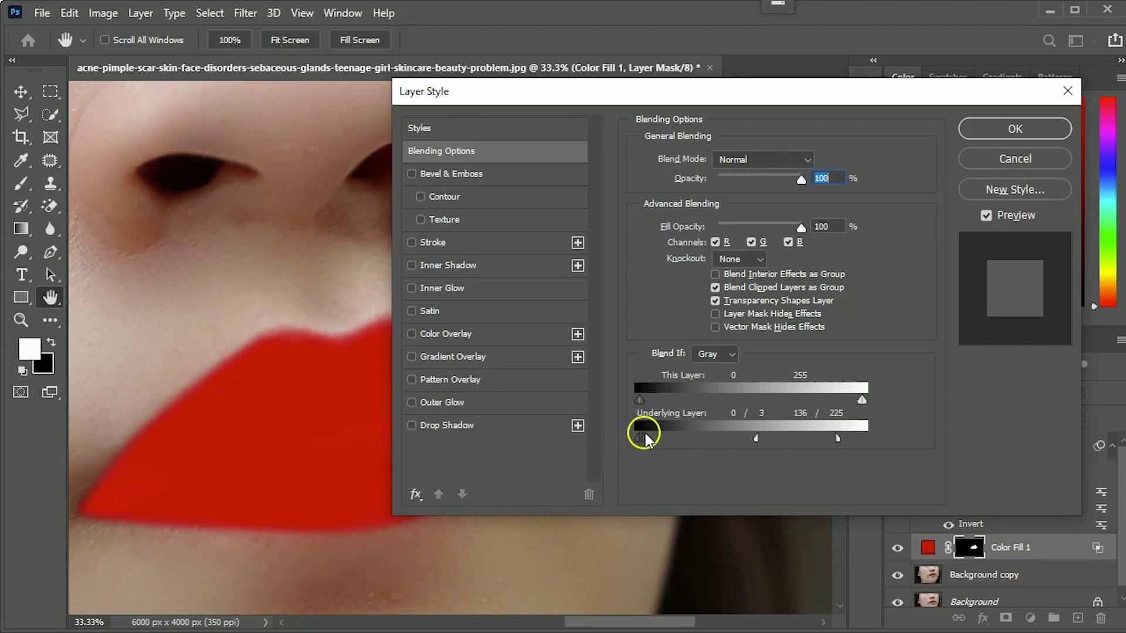
left_click_drag(645, 438, 672, 437)
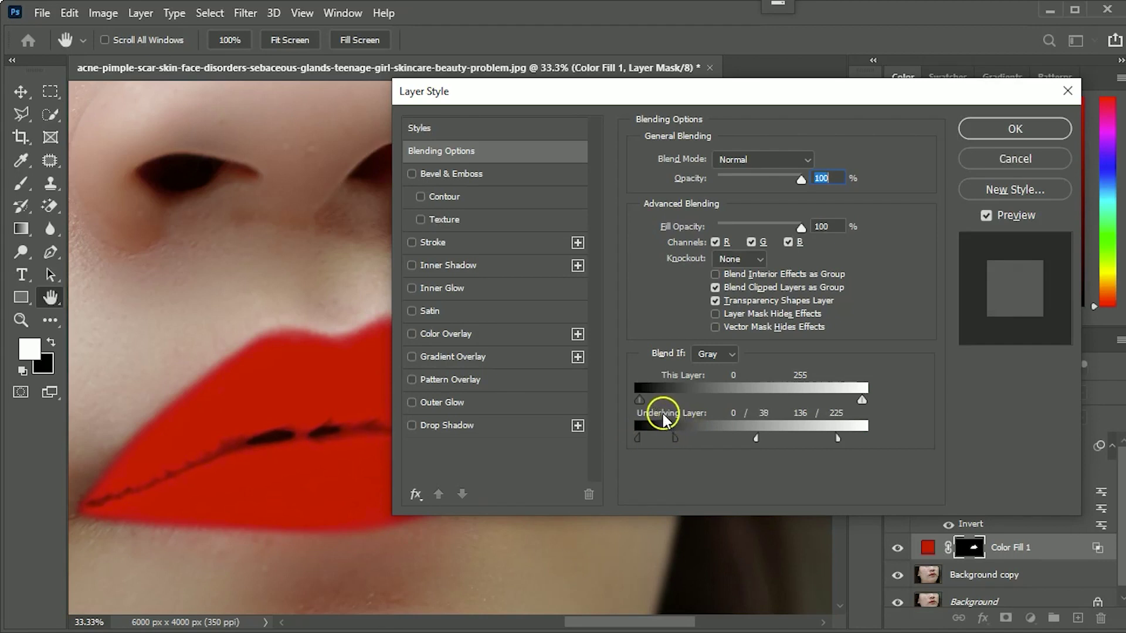
mouse_move(612, 91)
left_mouse_down()
mouse_move(820, 107)
mouse_move(598, 125)
mouse_move(618, 141)
left_mouse_up()
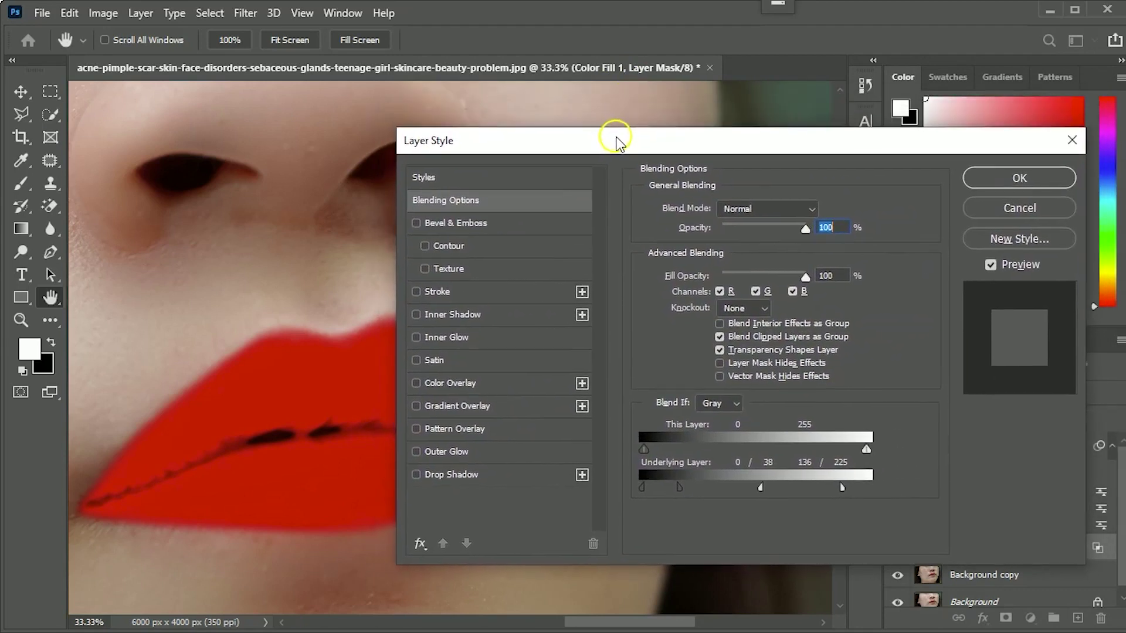
mouse_move(762, 492)
left_mouse_down()
mouse_move(837, 488)
mouse_move(822, 488)
left_mouse_up()
mouse_move(867, 453)
left_mouse_down()
mouse_move(726, 447)
mouse_move(878, 449)
left_mouse_up()
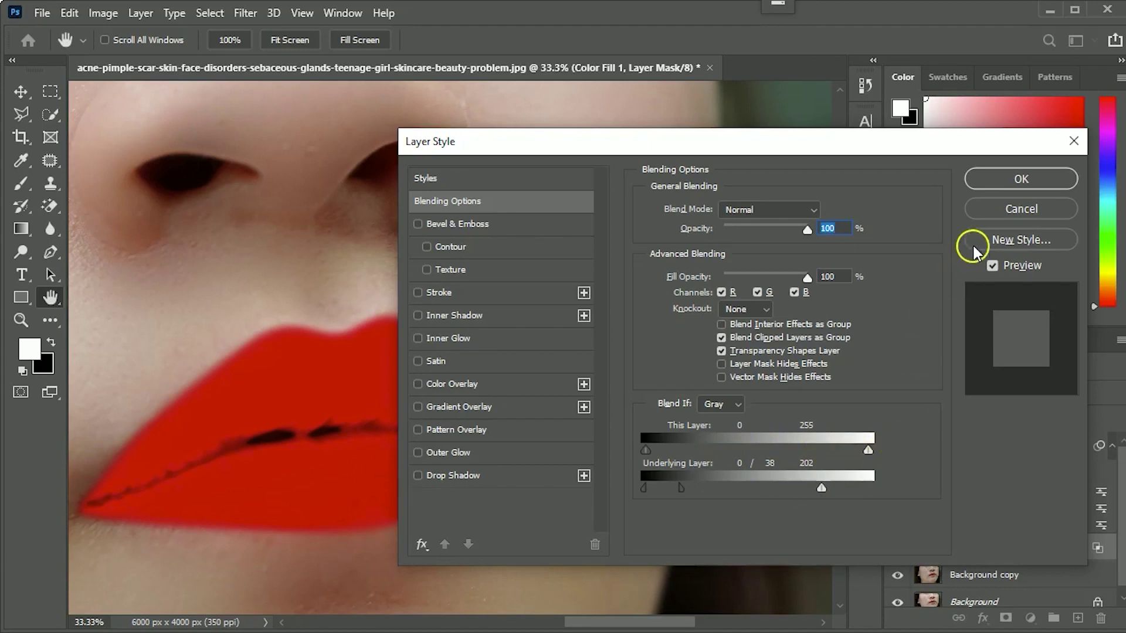
left_click(744, 210)
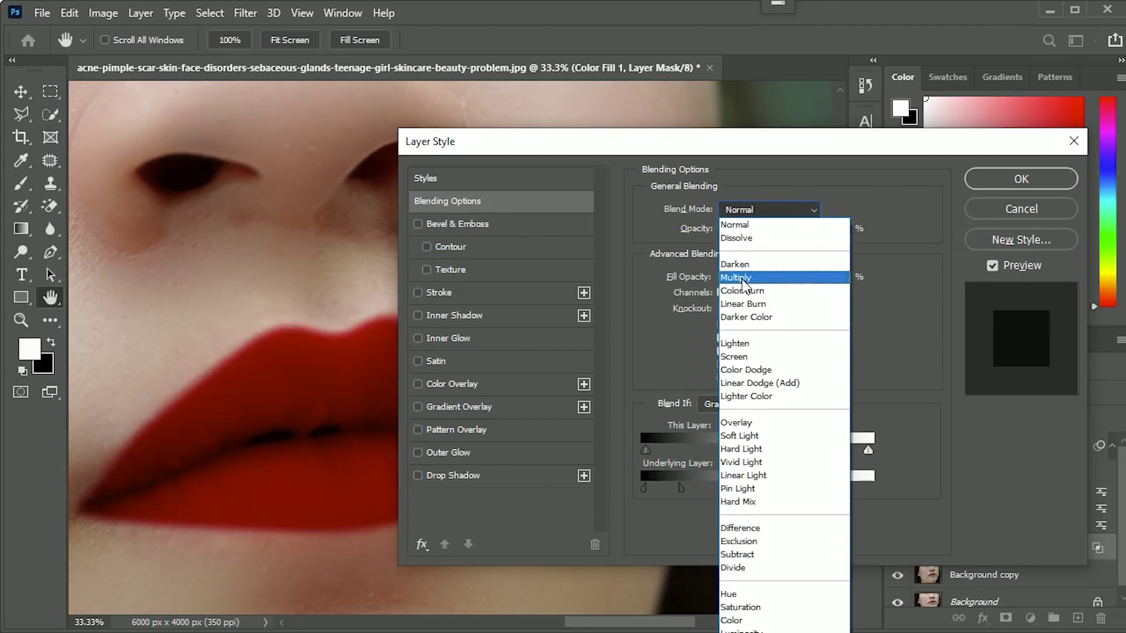
- Set the lip fill to Multiply, split the Underlying white slider to 74/180, and apply
left_click(740, 278)
mouse_move(520, 146)
left_mouse_down()
mouse_move(643, 131)
mouse_move(641, 114)
mouse_move(647, 151)
left_mouse_up()
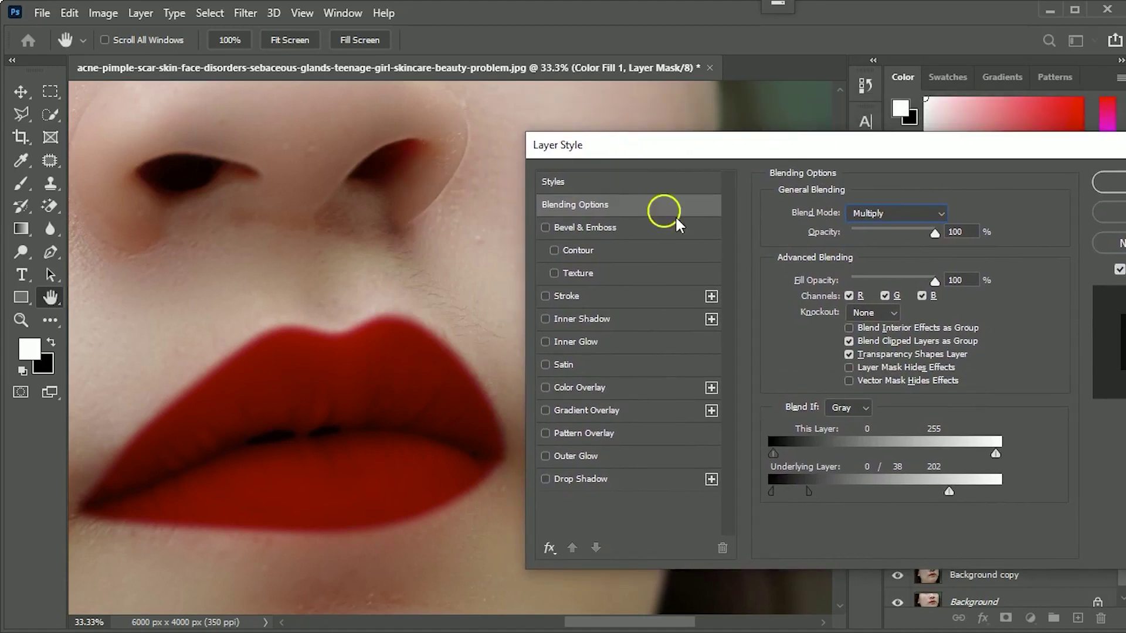
left_click_drag(831, 155, 774, 126)
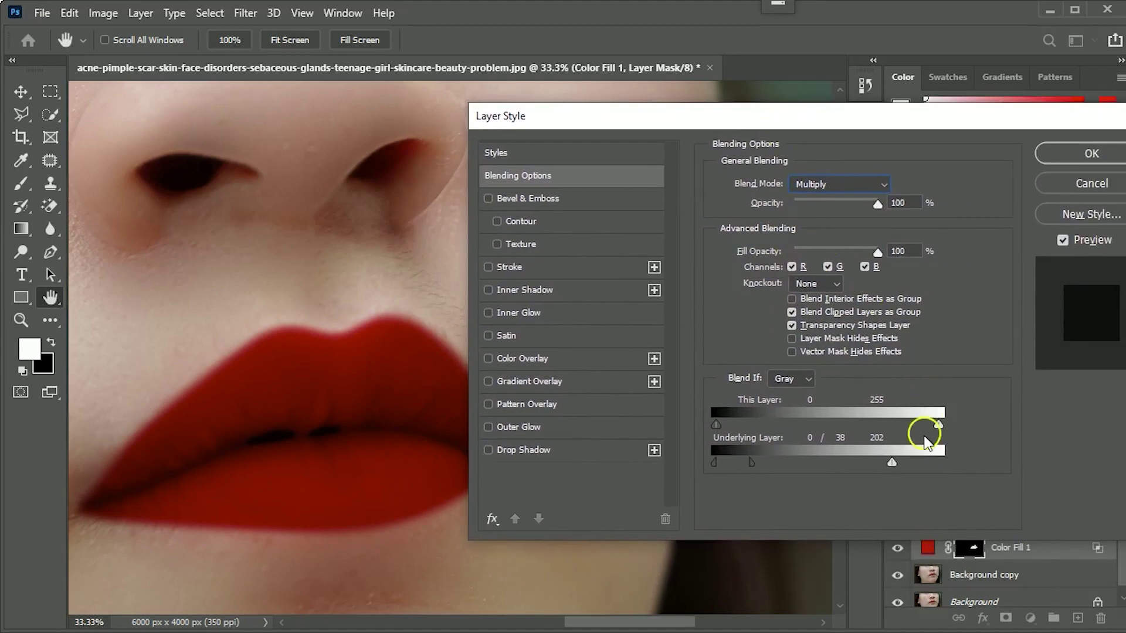
key("alt")
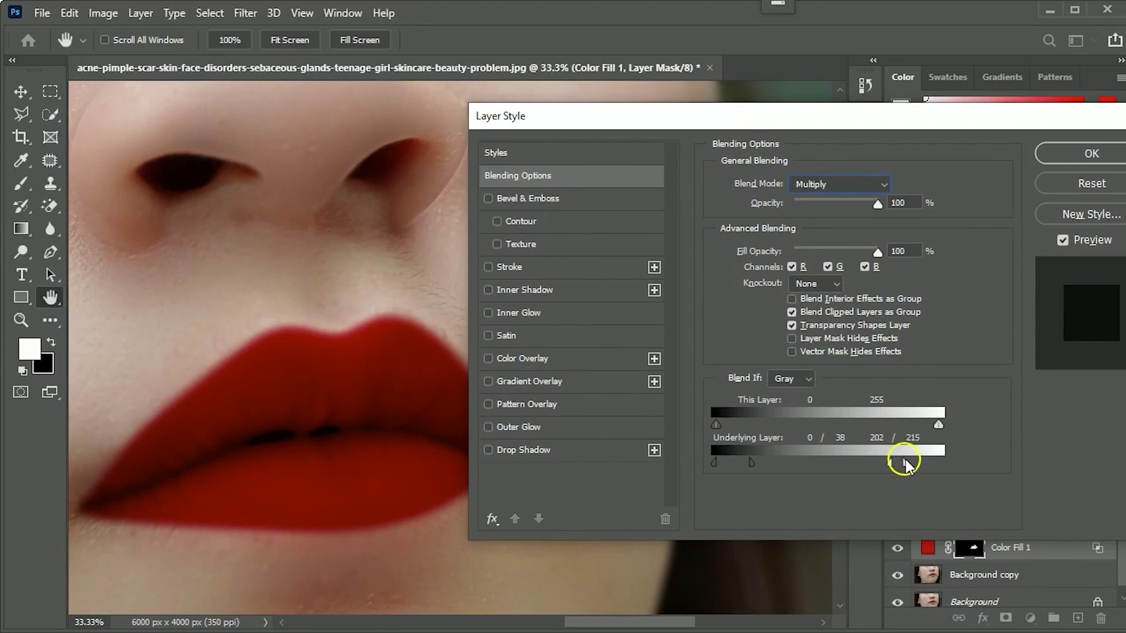
left_click_drag(887, 466, 835, 465)
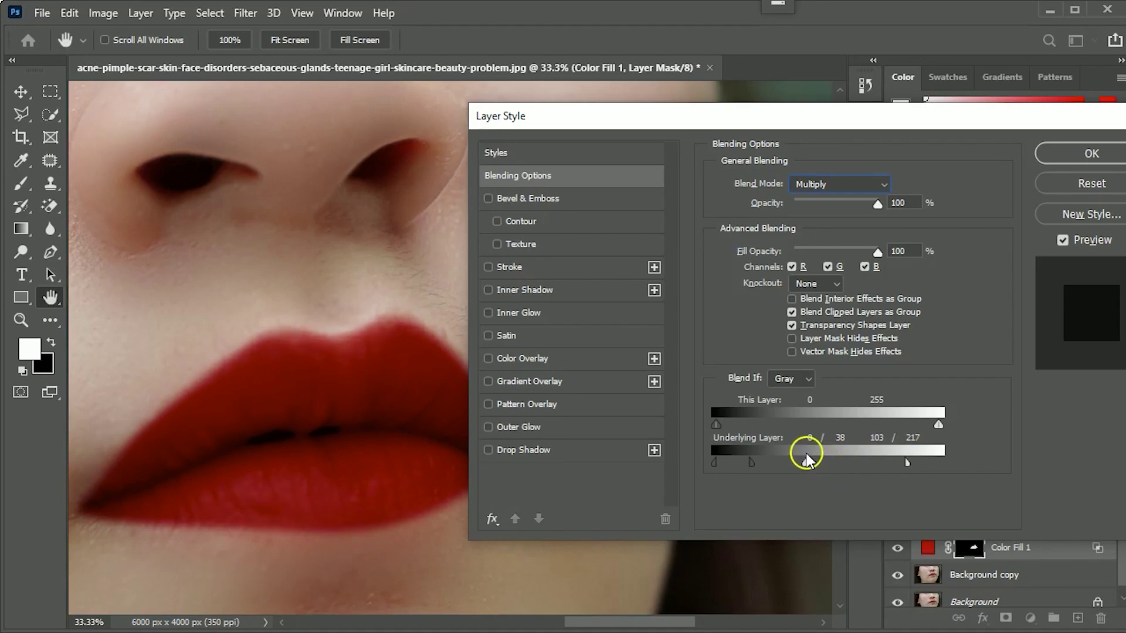
left_click_drag(798, 456, 778, 448)
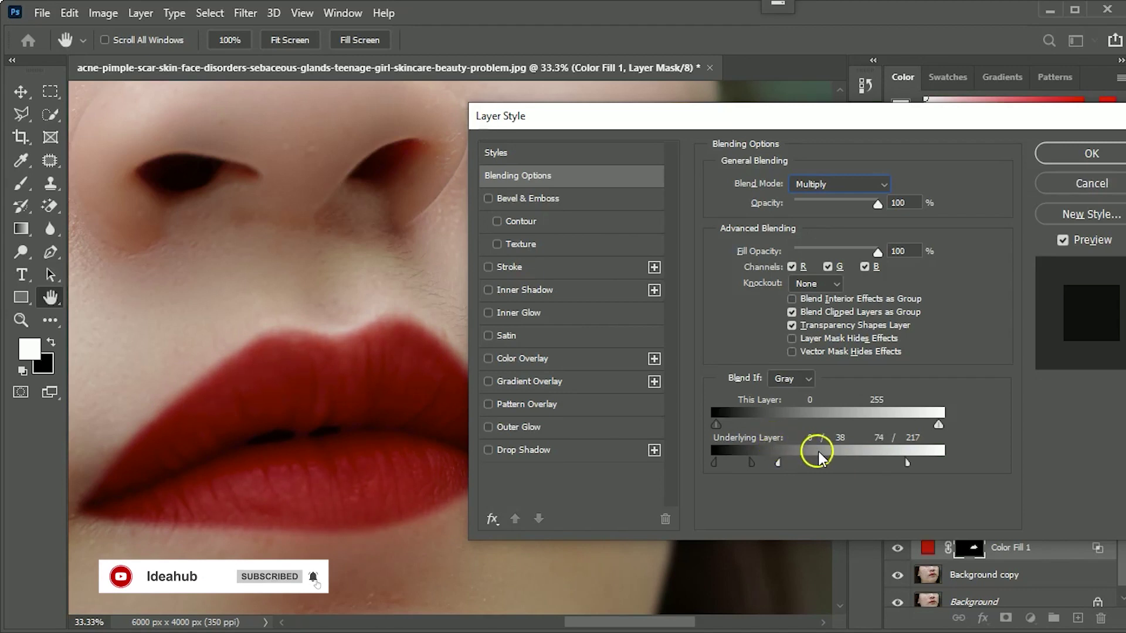
mouse_move(907, 466)
left_mouse_down()
mouse_move(864, 456)
mouse_move(873, 456)
left_mouse_up()
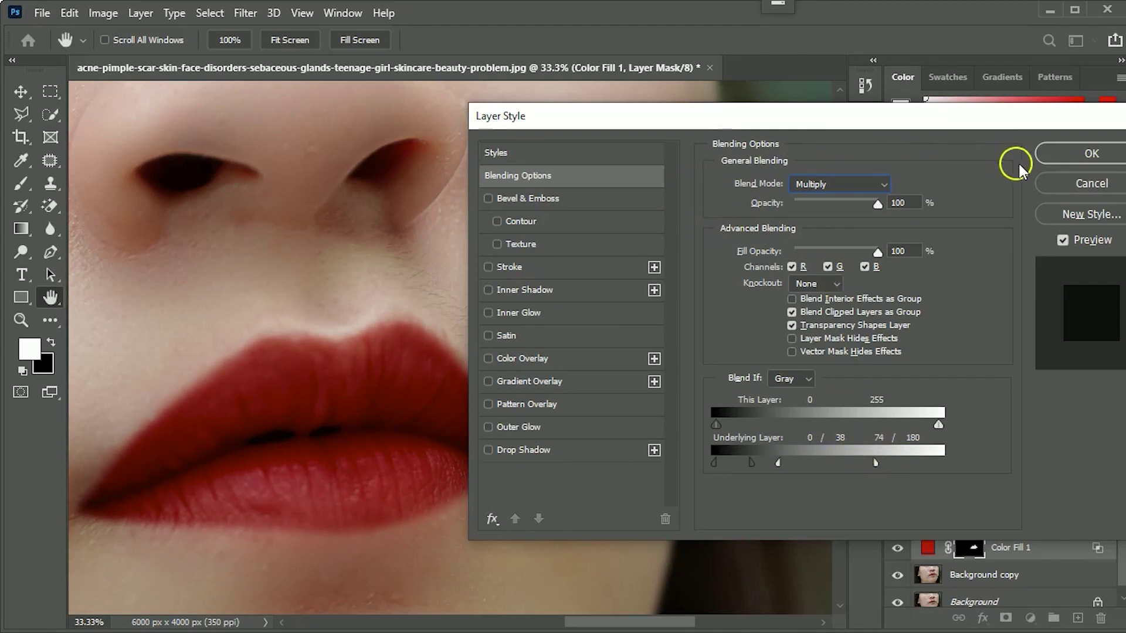
left_click_drag(1040, 121, 943, 129)
left_click(973, 168)
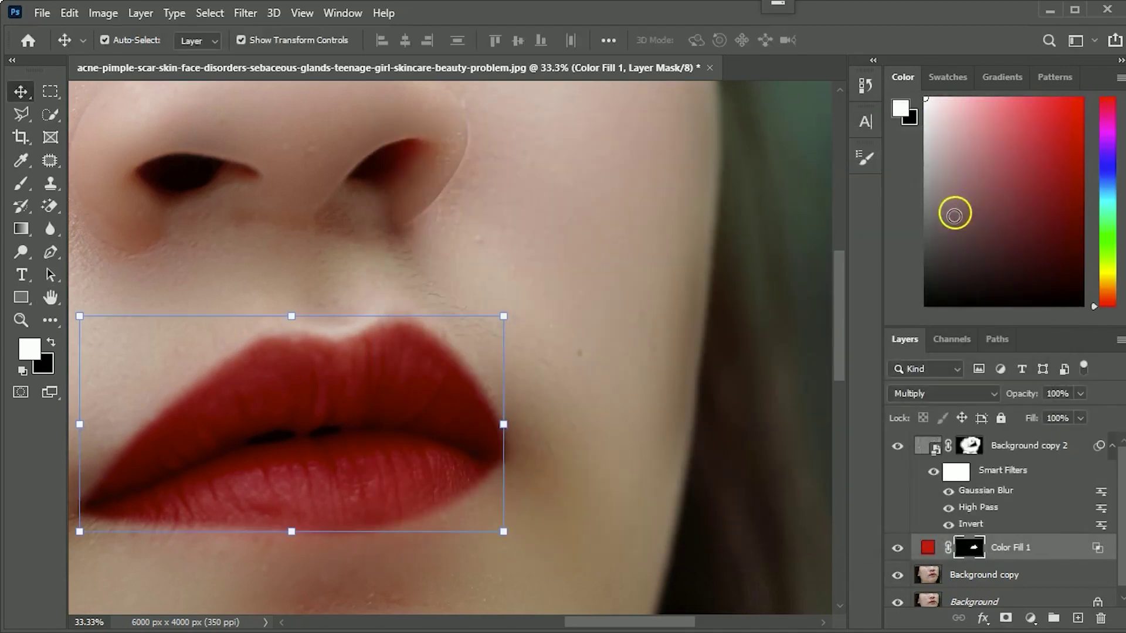
- Fit the whole face in the window and toggle the lip Color Fill to compare with the original
key("ctrl+0")
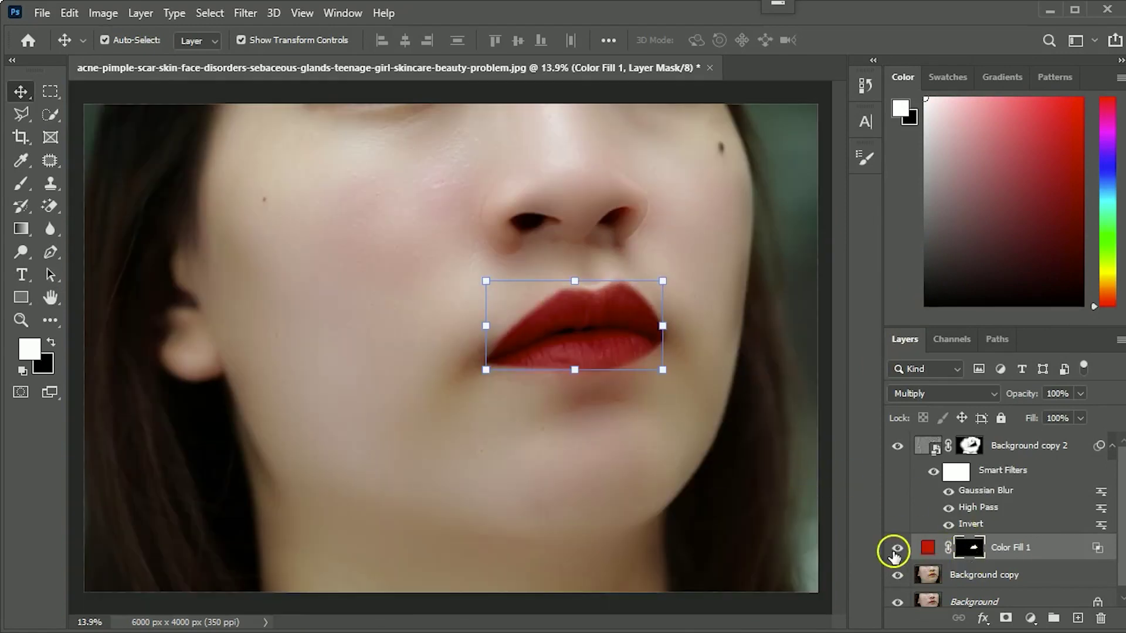
left_click(897, 548)
left_click(896, 549)
- Make the lip Color Fill a fully saturated pure red, then preview other hues
double_click(926, 549)
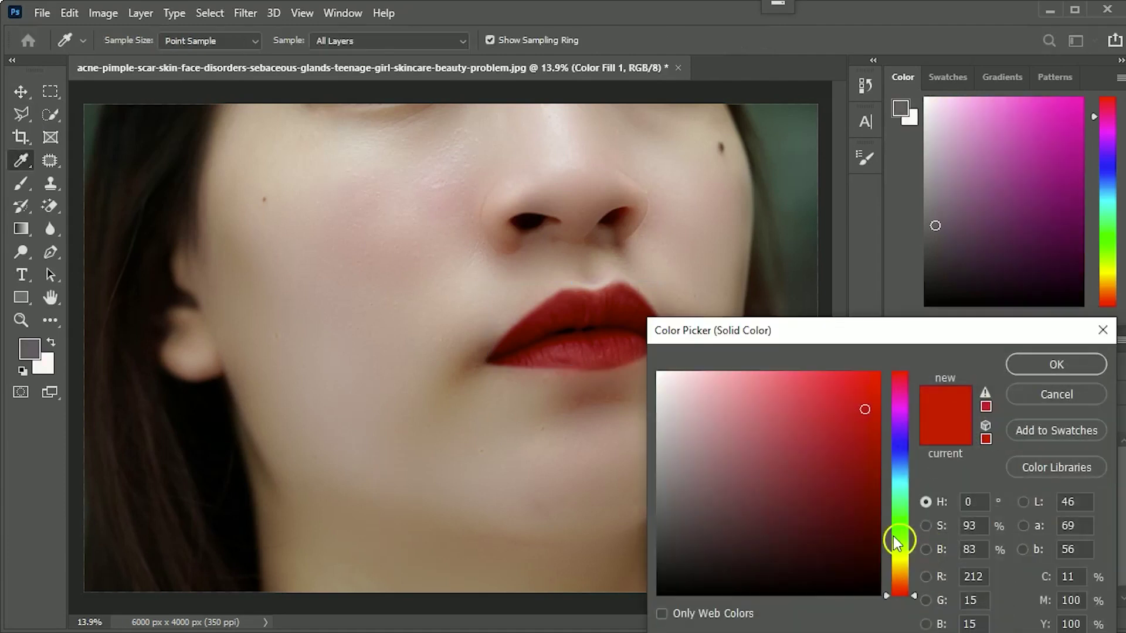
left_click_drag(827, 409, 888, 343)
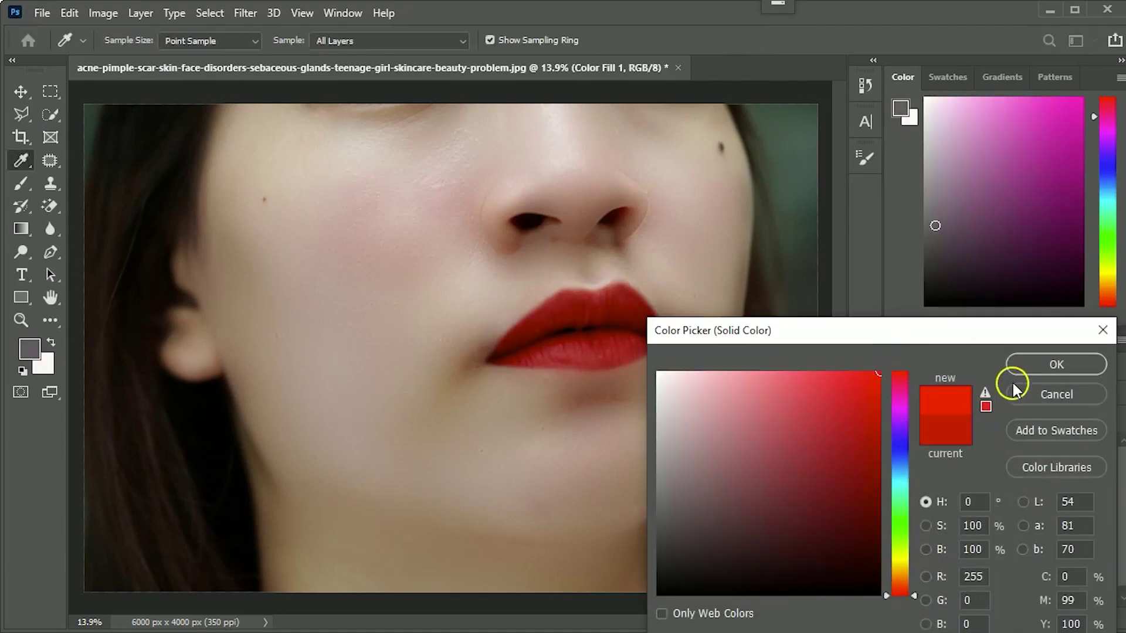
left_click(1023, 364)
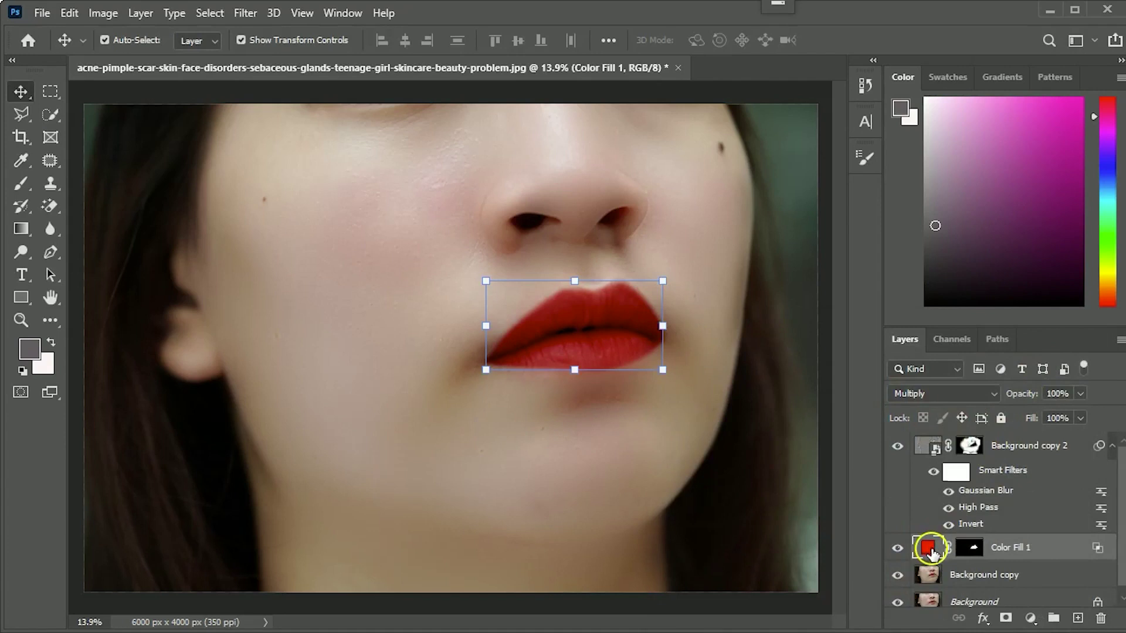
double_click(928, 550)
left_click_drag(900, 519, 898, 452)
- Sweep through hues and settle the Color Fill 1 lip colour on magenta-pink (H 320)
mouse_move(889, 494)
left_mouse_down()
mouse_move(881, 575)
mouse_move(906, 604)
left_mouse_up()
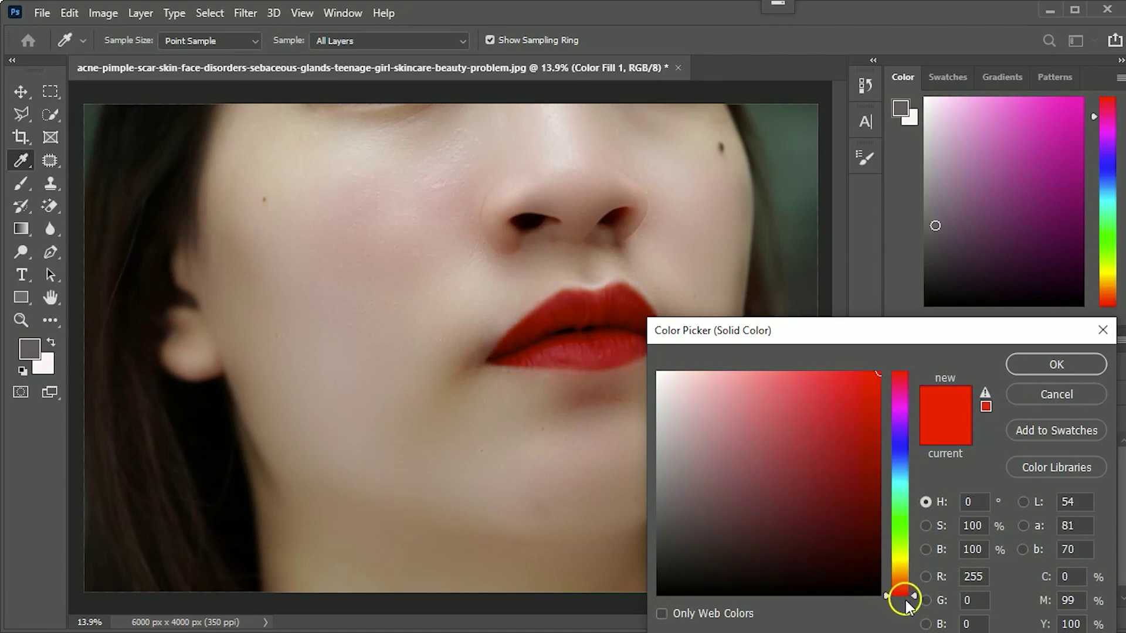
left_click_drag(896, 421, 904, 397)
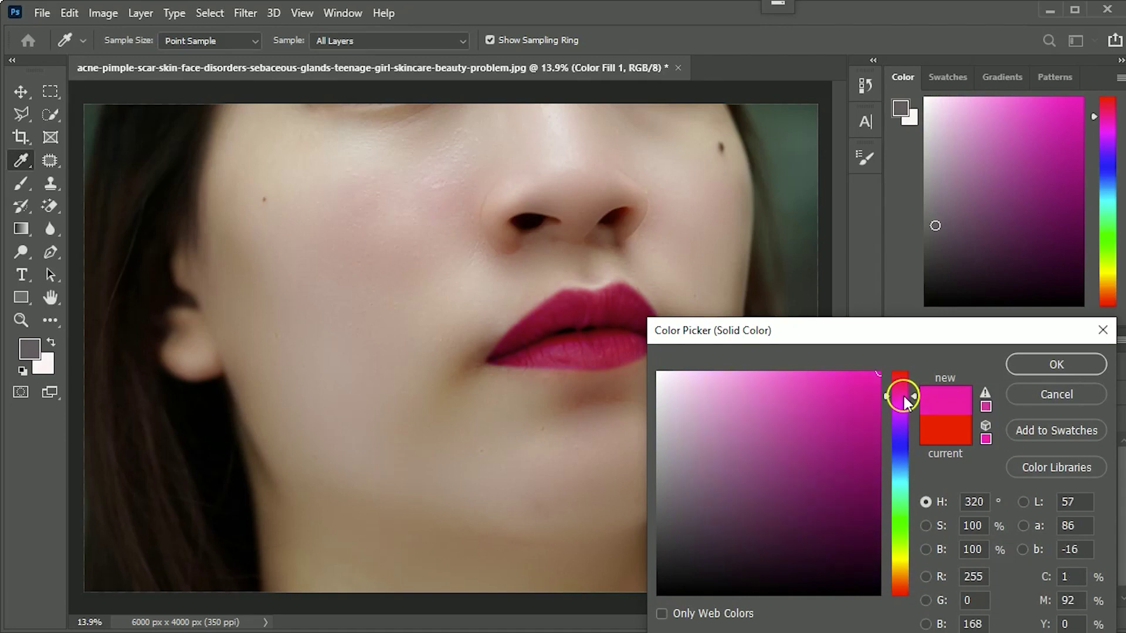
left_click(1054, 367)
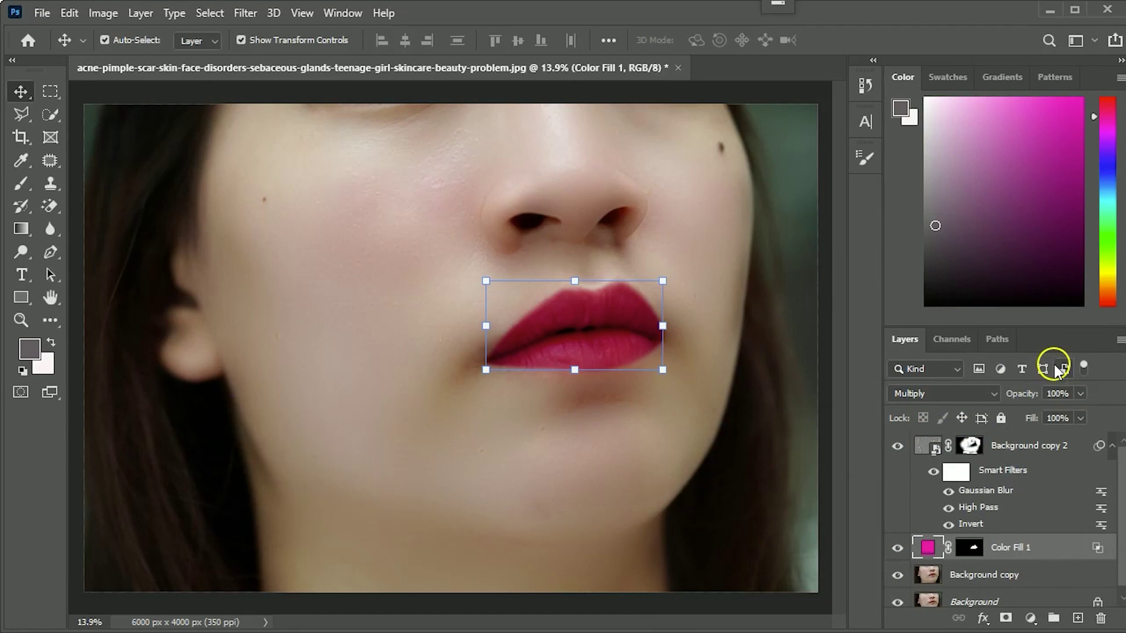
left_click(441, 551)
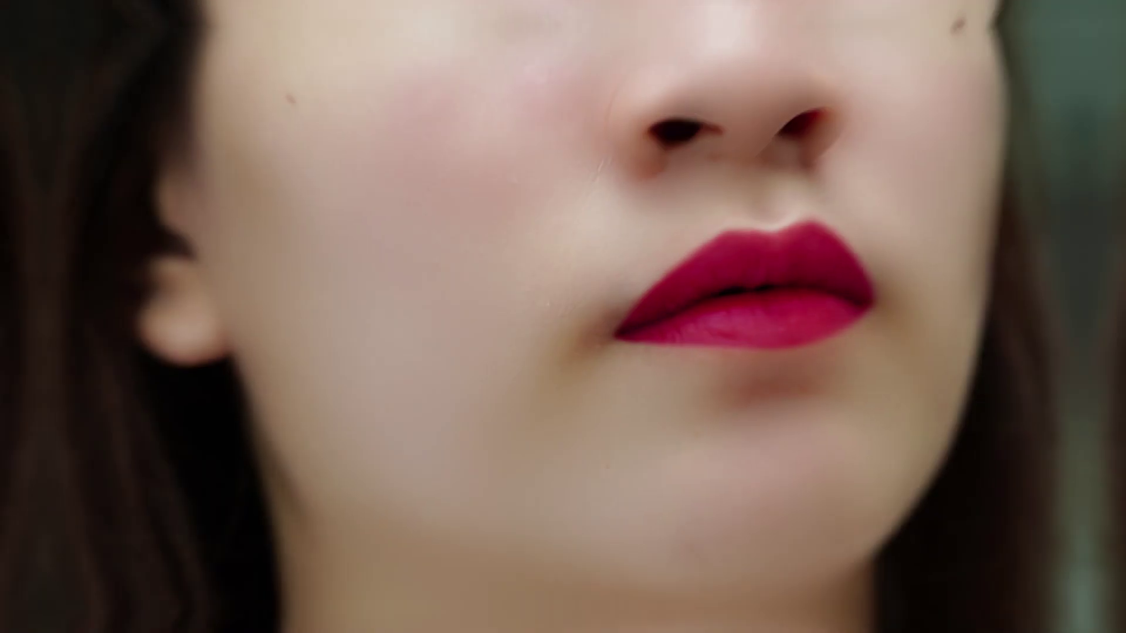